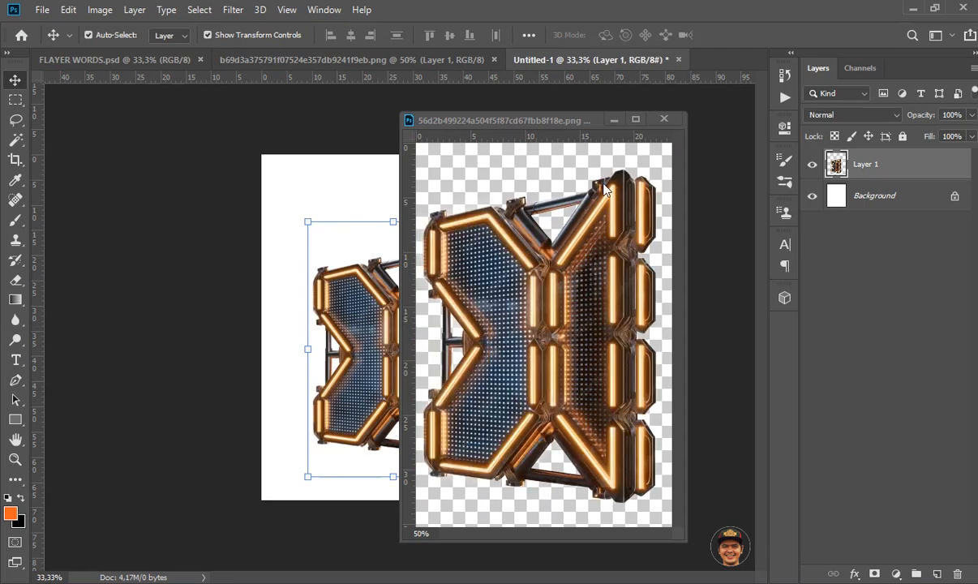
# Close the source image of the neon panel, convert Layer 1 to a smart object and enlarge it on the canvas.
pyautogui.click(670, 120)
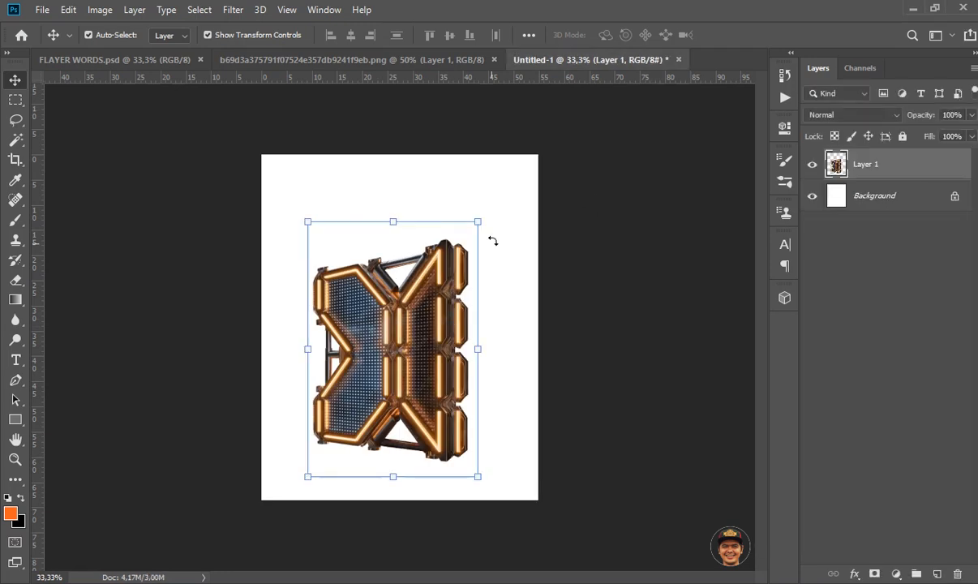
pyautogui.rightClick(880, 166)
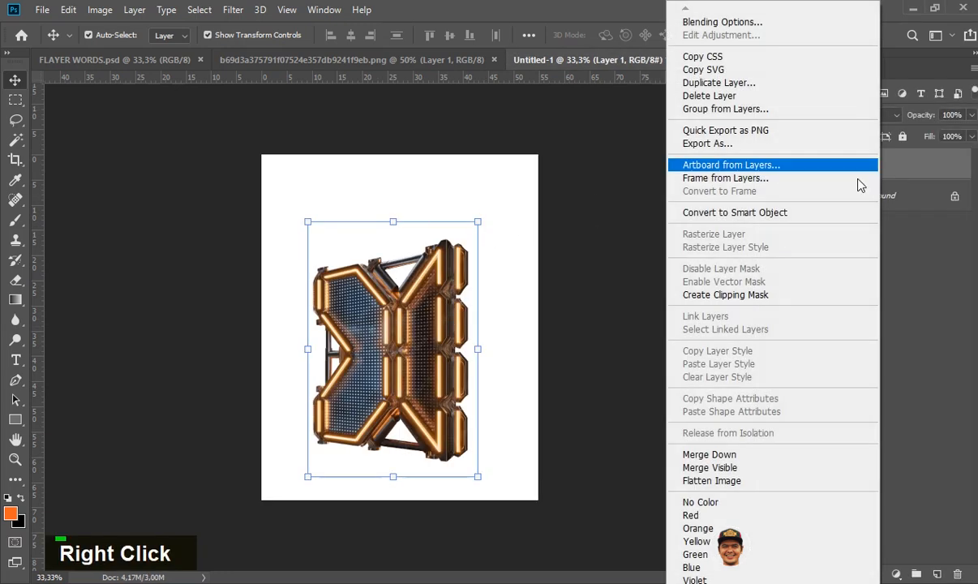
pyautogui.click(800, 233)
pyautogui.moveTo(475, 219); pyautogui.dragTo(515, 210)
# Duplicate the neon panel layer and place the horizontally flipped copy against the original as a mirrored pair.
pyautogui.moveTo(424, 350); pyautogui.dragTo(543, 342)
pyautogui.doubleClick(376, 345)
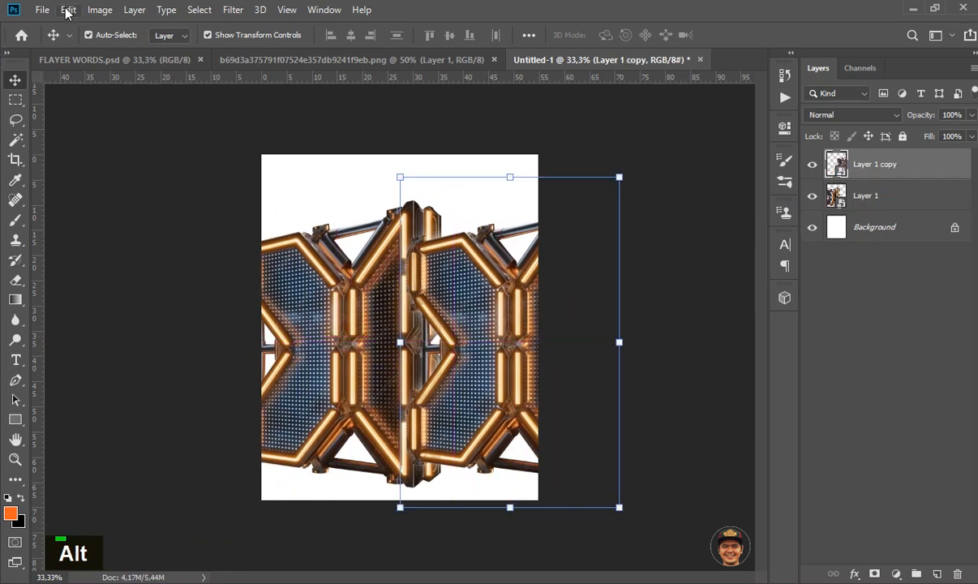
pyautogui.click(68, 10)
pyautogui.moveTo(170, 359)
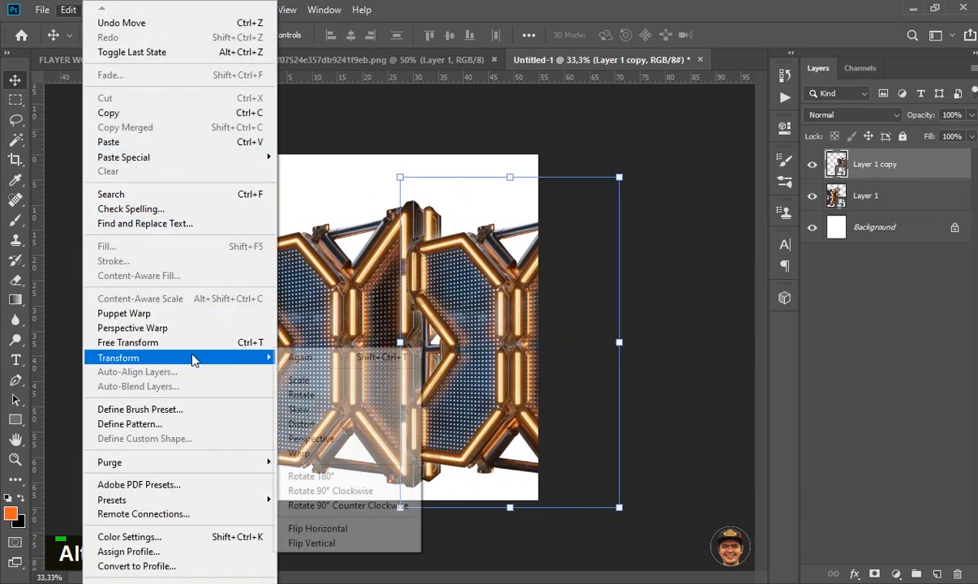
pyautogui.click(323, 531)
pyautogui.moveTo(459, 373); pyautogui.dragTo(500, 373)
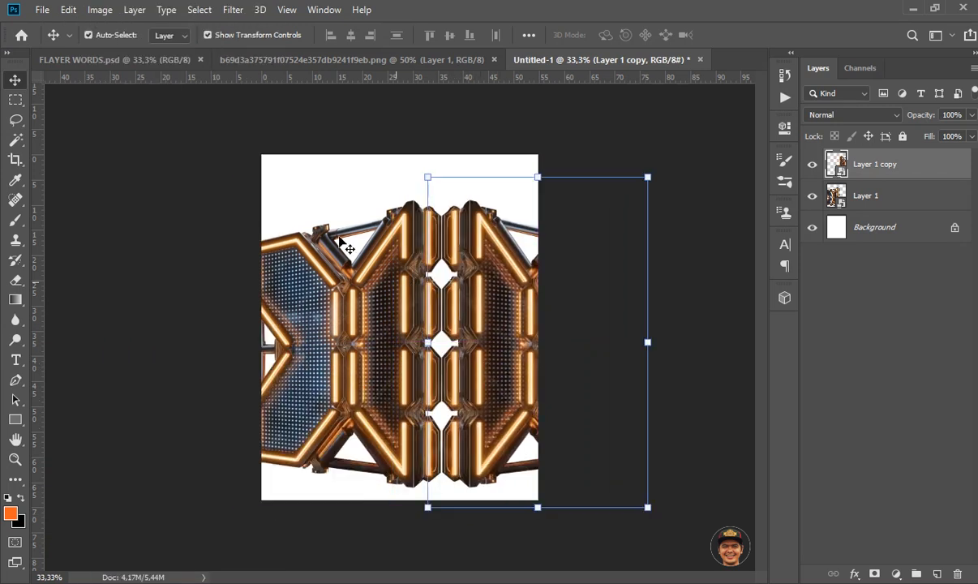
# Select both mirrored panel layers and combine them into a single smart object.
pyautogui.moveTo(307, 187); pyautogui.dragTo(531, 304)
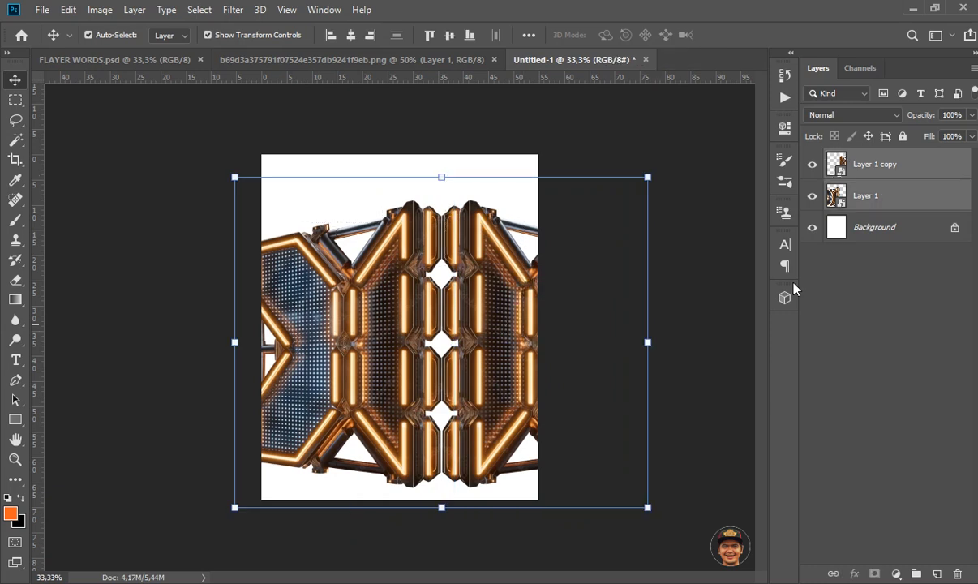
pyautogui.rightClick(897, 201)
pyautogui.click(778, 159)
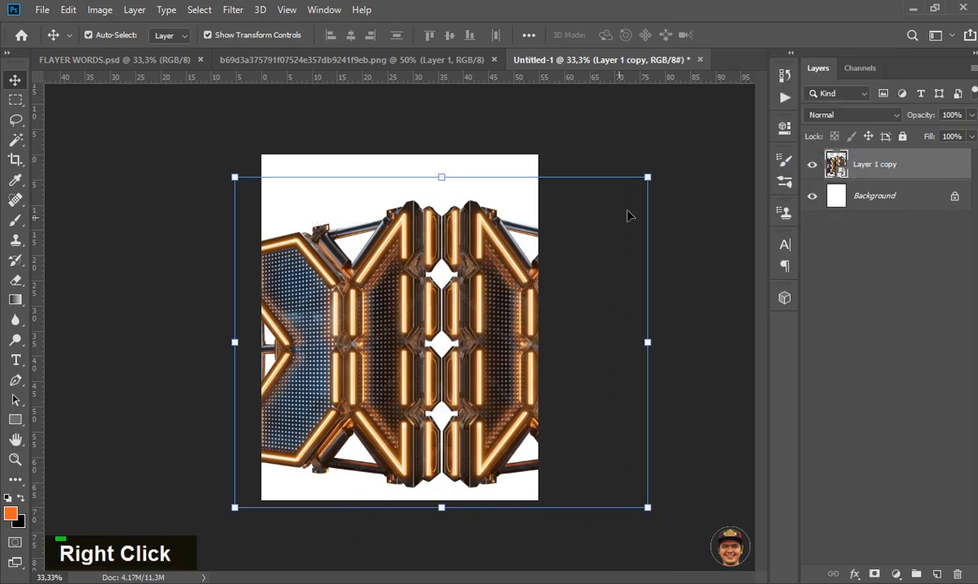
# Rotate the combined panel to -30.70°, scale it to 171.29% and position it to fill the canvas.
pyautogui.moveTo(649, 176); pyautogui.dragTo(552, 40)
pyautogui.moveTo(420, 448); pyautogui.dragTo(383, 422)
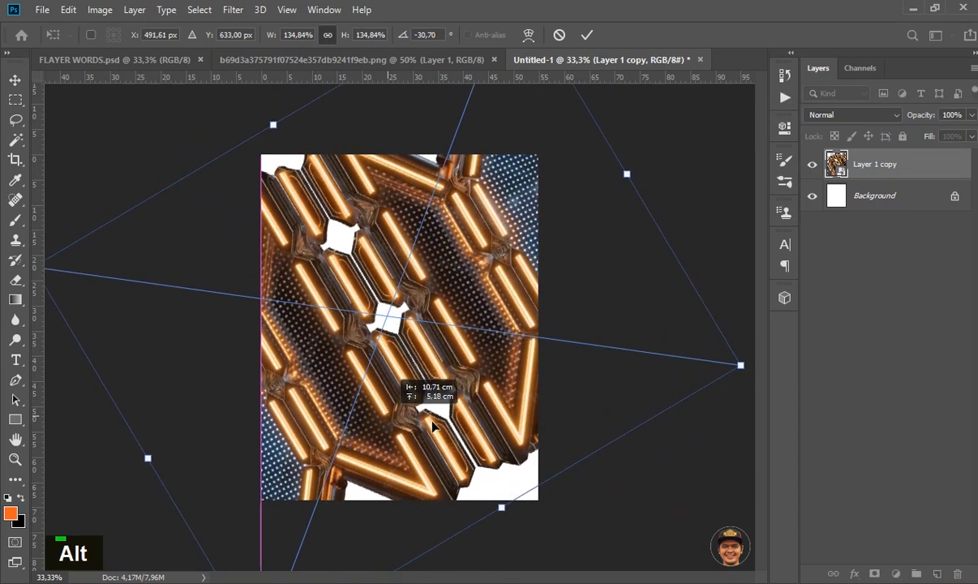
pyautogui.moveTo(740, 365); pyautogui.dragTo(833, 382)
pyautogui.moveTo(401, 456); pyautogui.dragTo(431, 457)
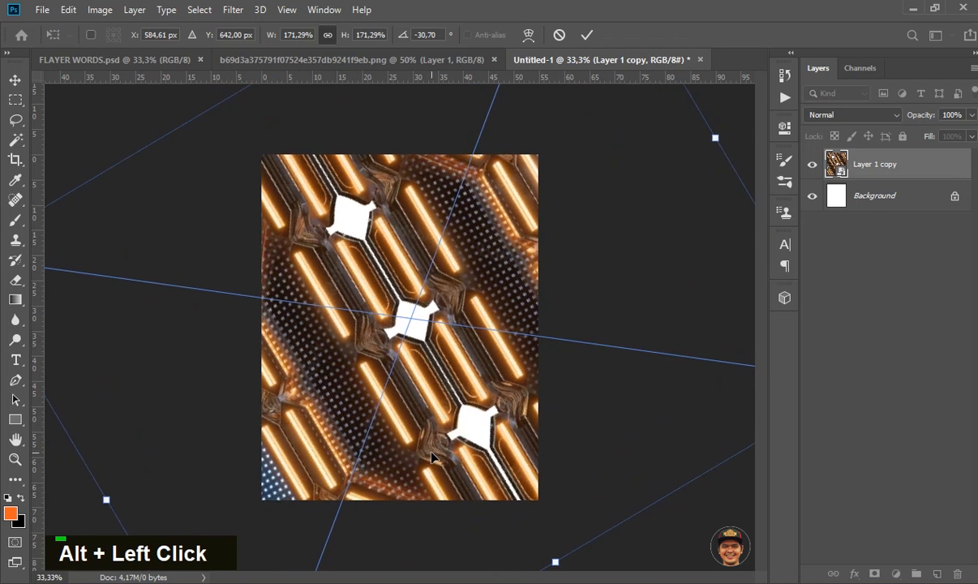
pyautogui.doubleClick(442, 443)
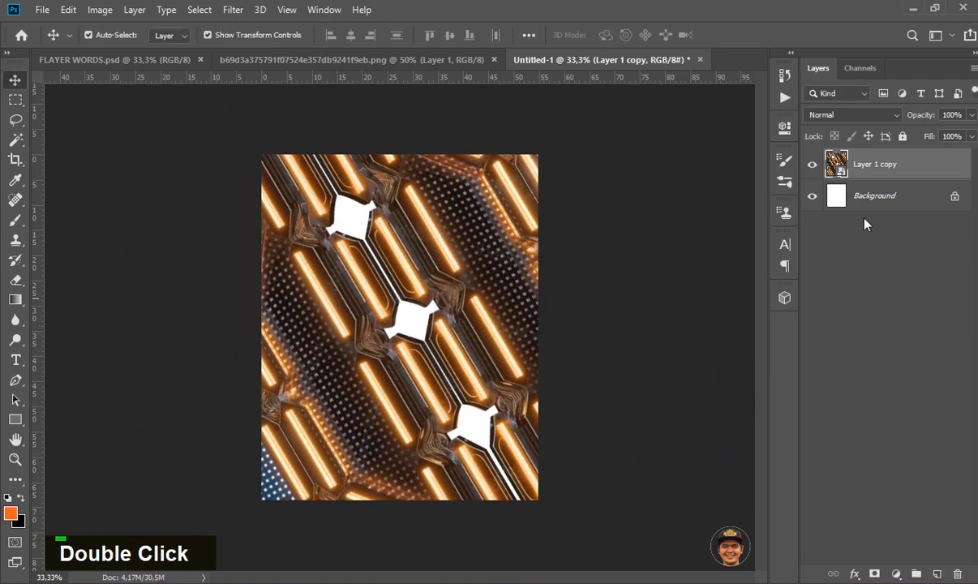
# Add a Brightness/Contrast adjustment with Brightness -57 and clip it to Layer 1 copy.
pyautogui.click(894, 573)
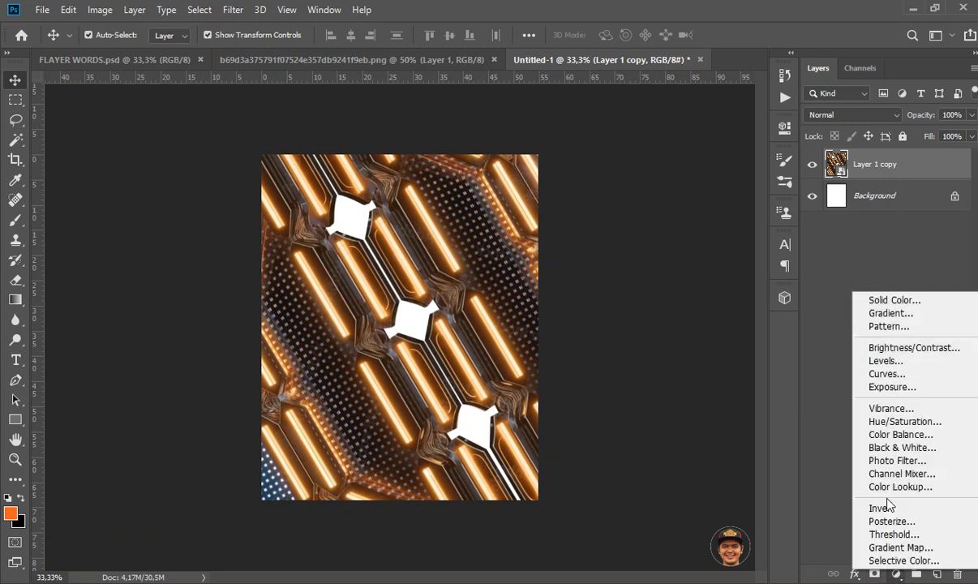
pyautogui.click(910, 349)
pyautogui.moveTo(649, 216); pyautogui.dragTo(615, 215)
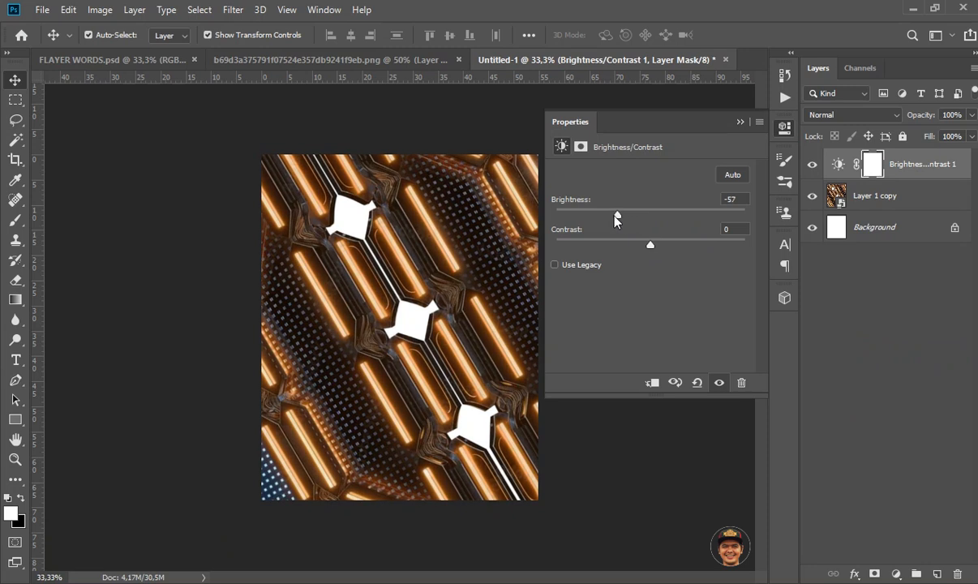
pyautogui.click(739, 122)
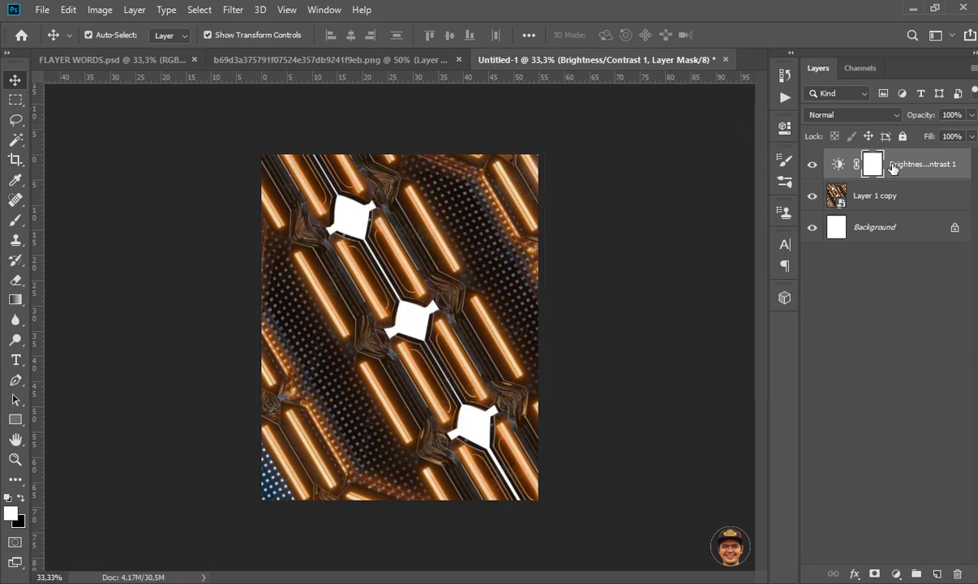
pyautogui.keyDown('alt'); pyautogui.click(844, 181); pyautogui.keyUp('alt')
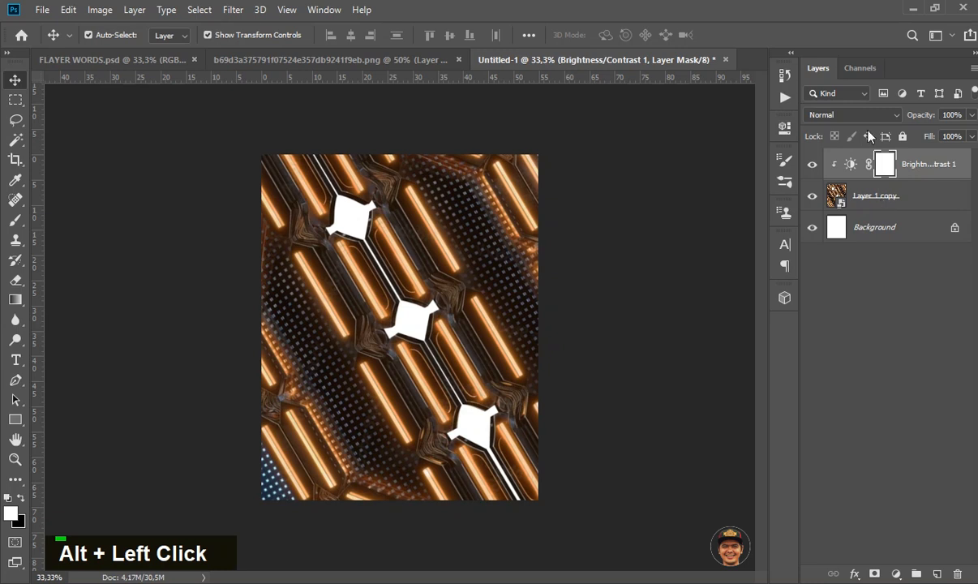
# Set the blend mode of Layer 1 copy to Multiply.
pyautogui.click(884, 195)
pyautogui.click(852, 114)
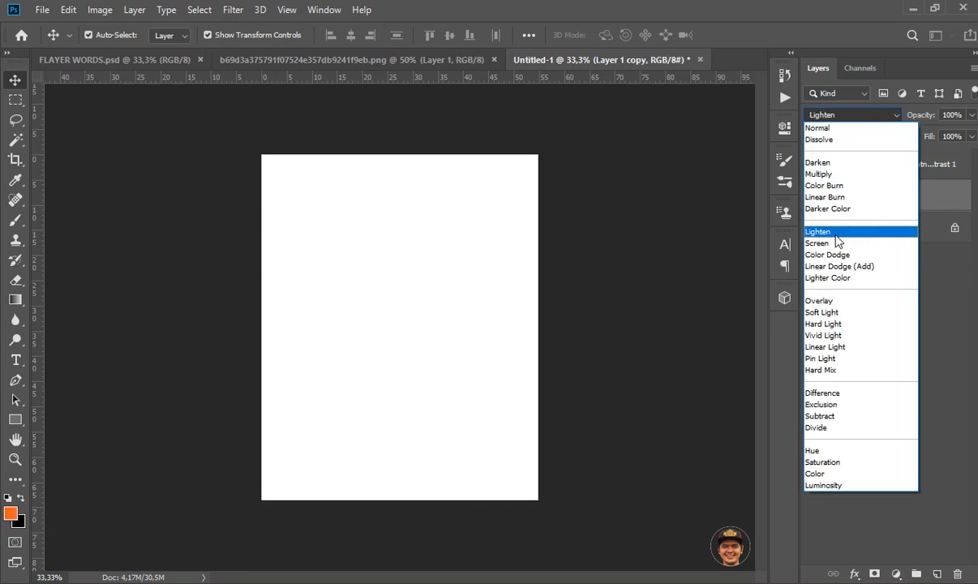
pyautogui.click(829, 175)
# Duplicate Layer 1 copy, set the duplicate's blend mode to Screen and move it directly below the Multiply layer.
pyautogui.moveTo(891, 208); pyautogui.dragTo(937, 573)
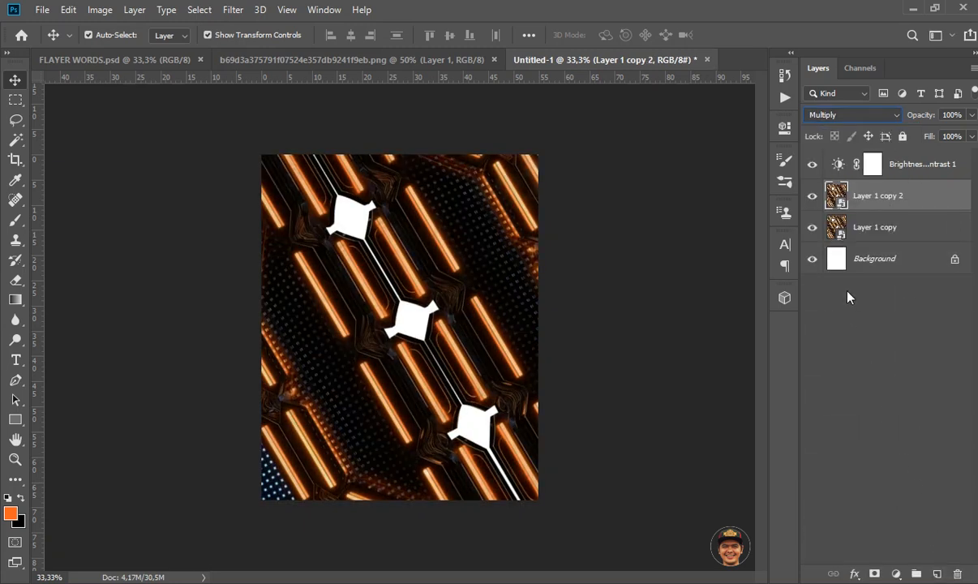
pyautogui.click(853, 116)
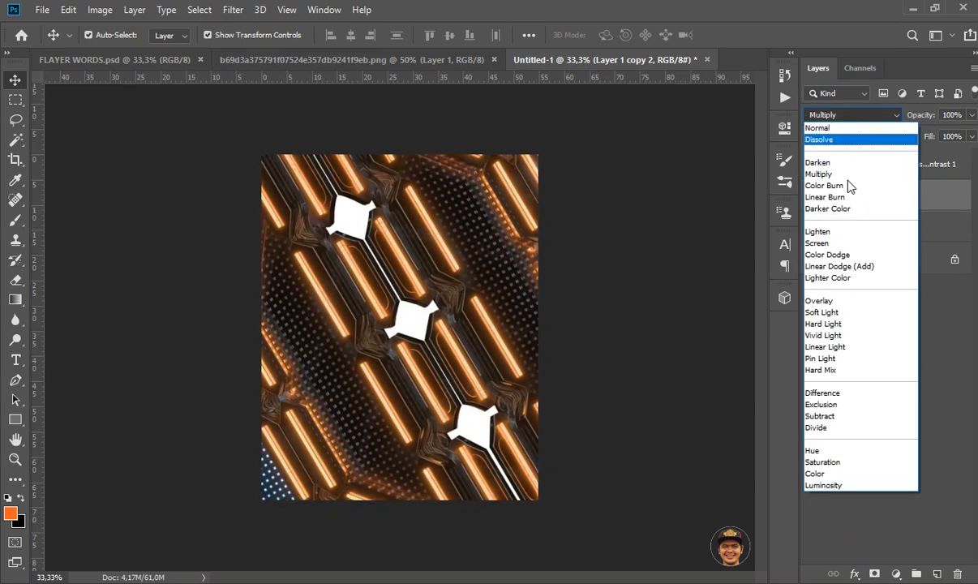
pyautogui.click(842, 244)
pyautogui.moveTo(906, 196); pyautogui.dragTo(905, 234)
pyautogui.click(813, 165)
pyautogui.click(813, 166)
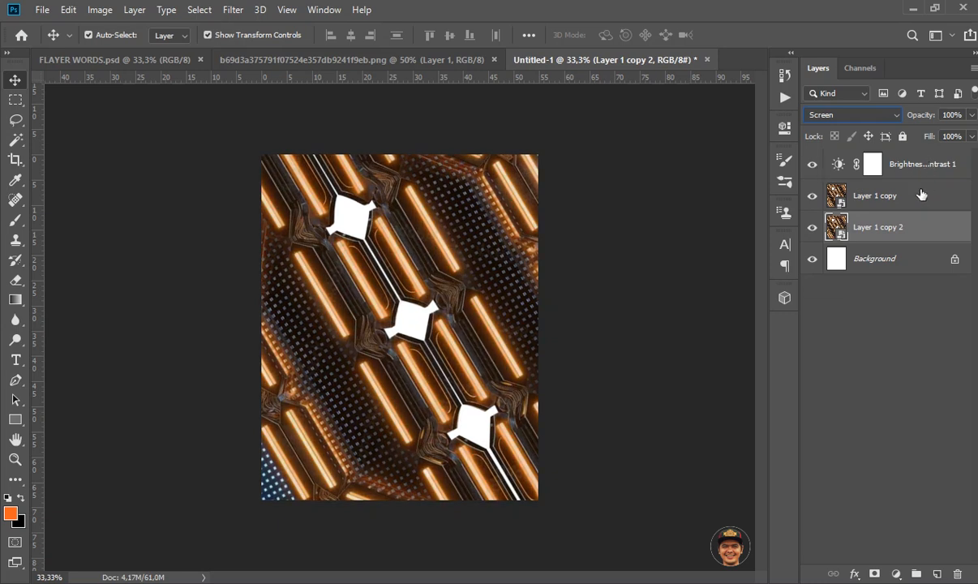
# Add a Levels adjustment clipped to Layer 1 copy with the midtone value set to 0.76.
pyautogui.click(922, 195)
pyautogui.click(898, 573)
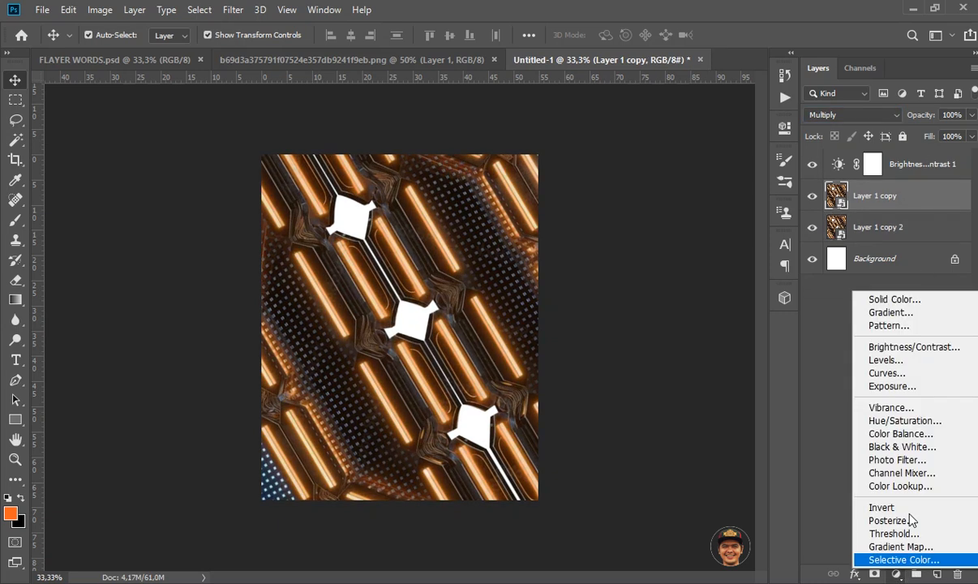
pyautogui.click(884, 359)
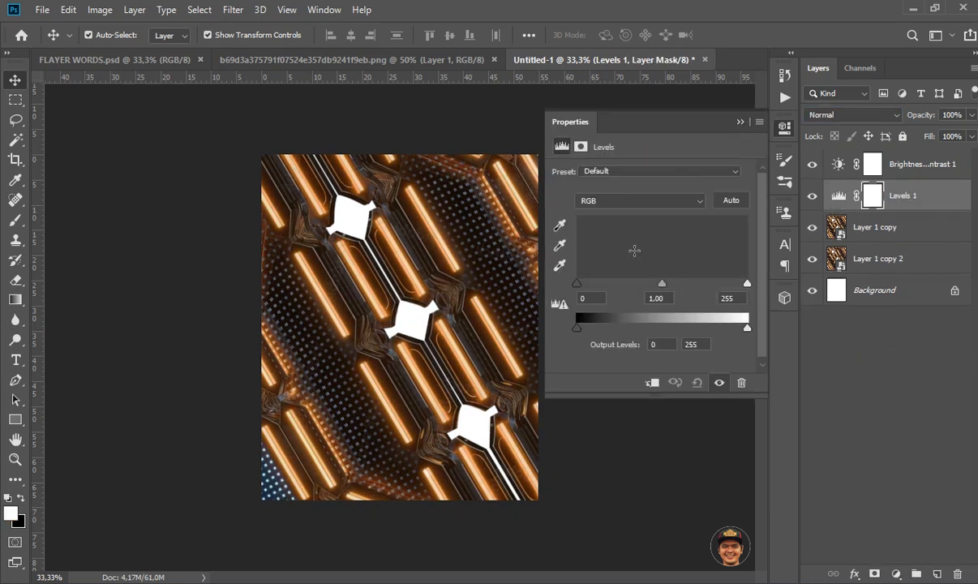
pyautogui.click(652, 382)
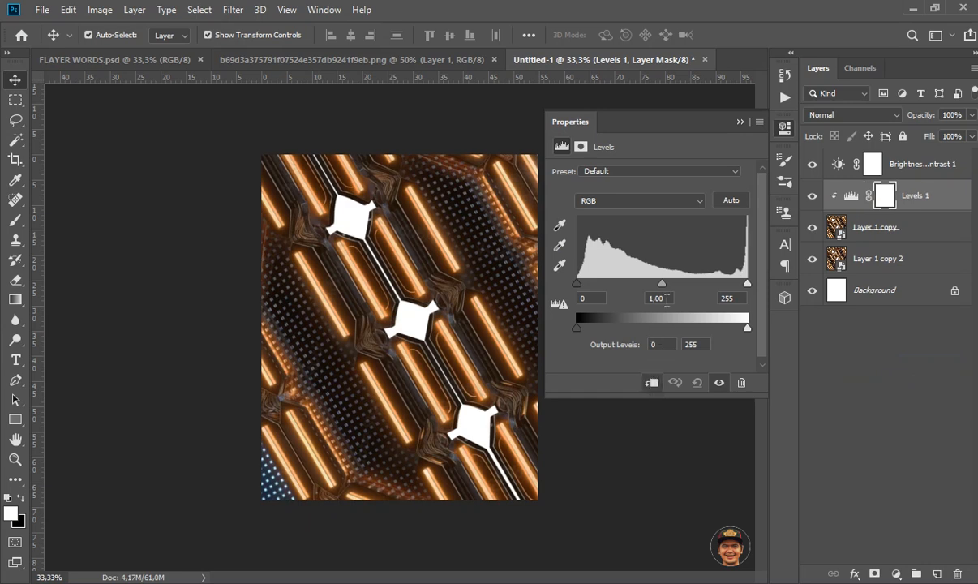
pyautogui.moveTo(671, 291); pyautogui.dragTo(677, 286)
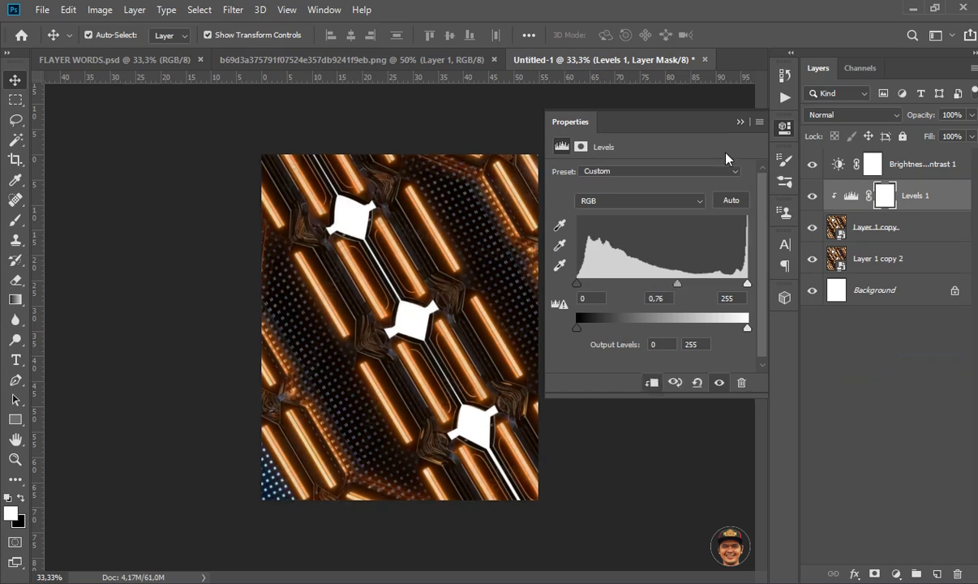
pyautogui.click(741, 121)
pyautogui.press('alt')
pyautogui.press('alt')
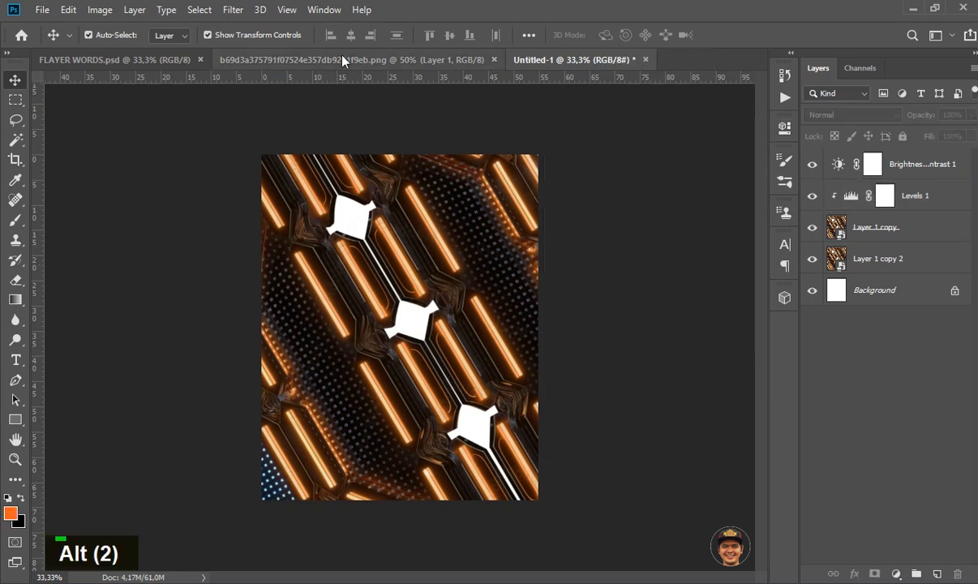
# Bring the cut-out woman with goggles into the poster document and close her source image.
pyautogui.moveTo(342, 60); pyautogui.dragTo(316, 133)
pyautogui.moveTo(364, 279); pyautogui.dragTo(388, 300)
pyautogui.click(474, 135)
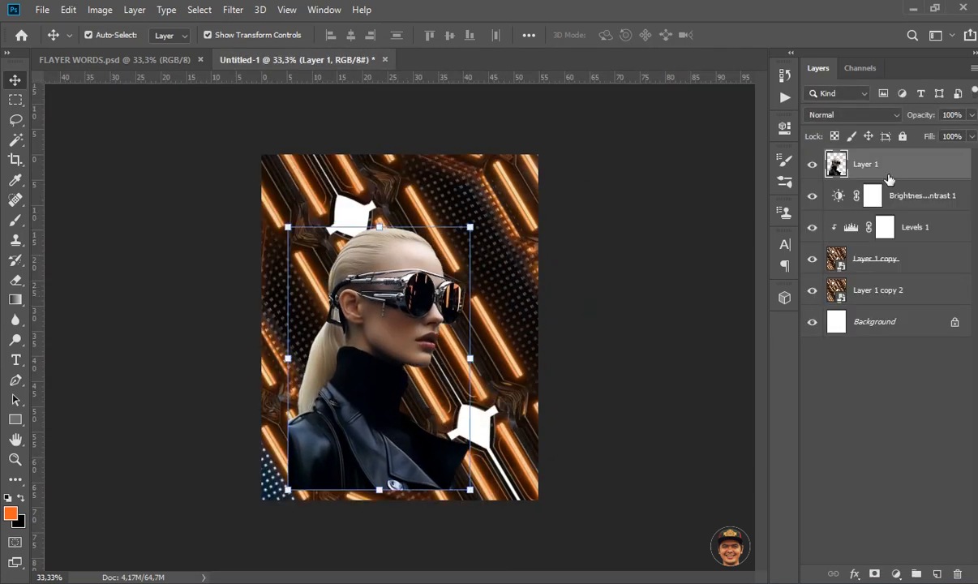
# Convert the woman's layer to a smart object, scale it to 150% and position it over the lower canvas.
pyautogui.rightClick(845, 158)
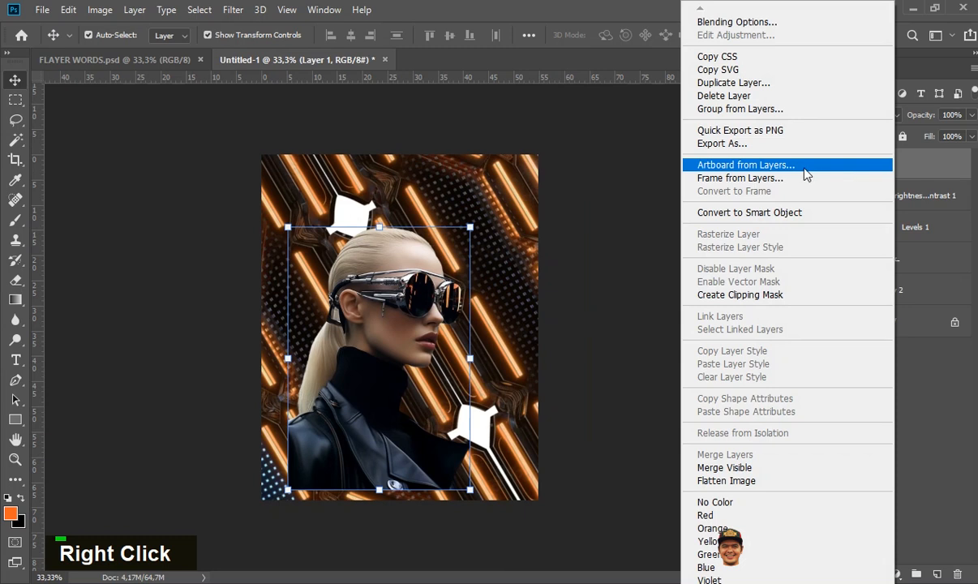
pyautogui.click(770, 212)
pyautogui.moveTo(471, 227); pyautogui.dragTo(559, 181)
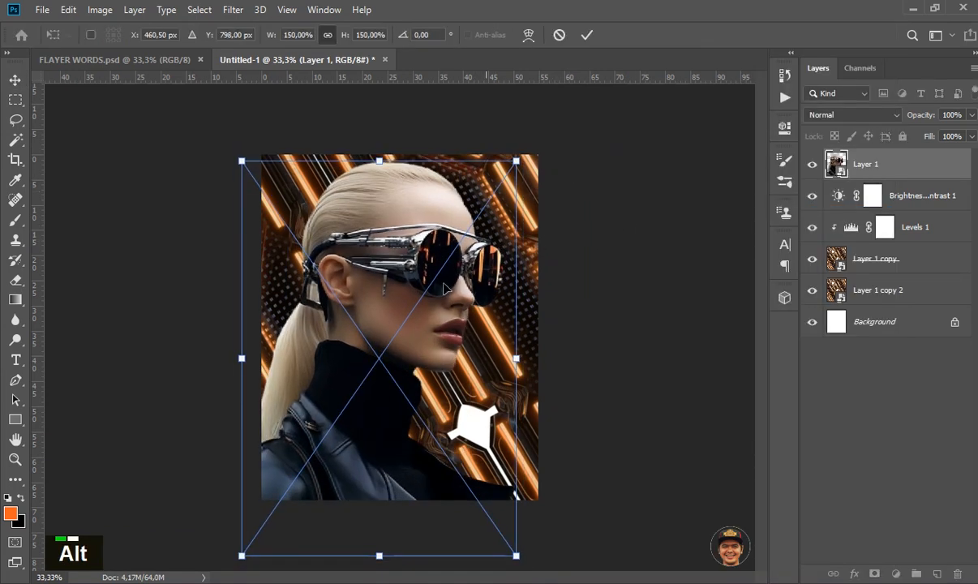
pyautogui.moveTo(437, 273); pyautogui.dragTo(448, 297)
pyautogui.doubleClick(448, 296)
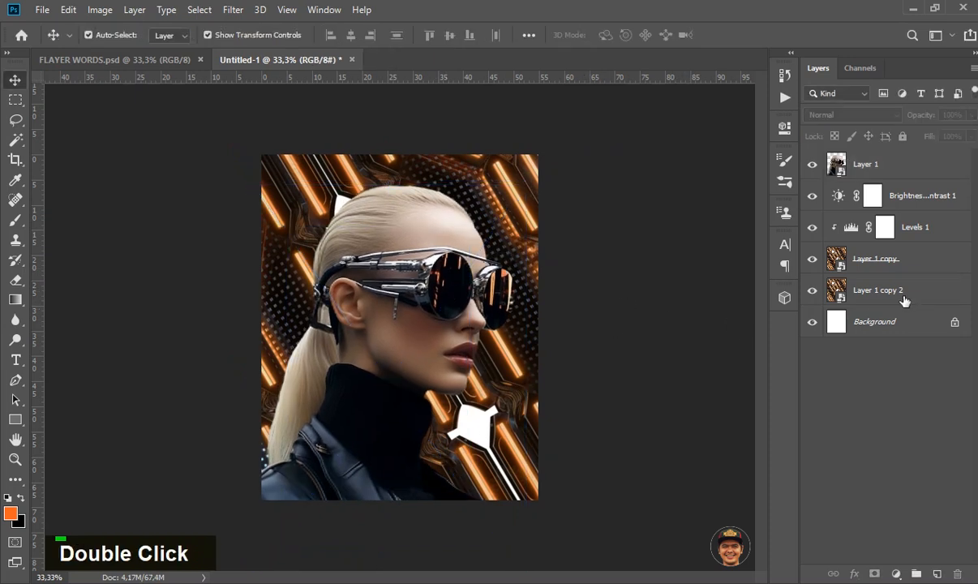
# Add a Gradient Fill layer directly above the Background and open its gradient for editing.
pyautogui.click(905, 324)
pyautogui.click(897, 574)
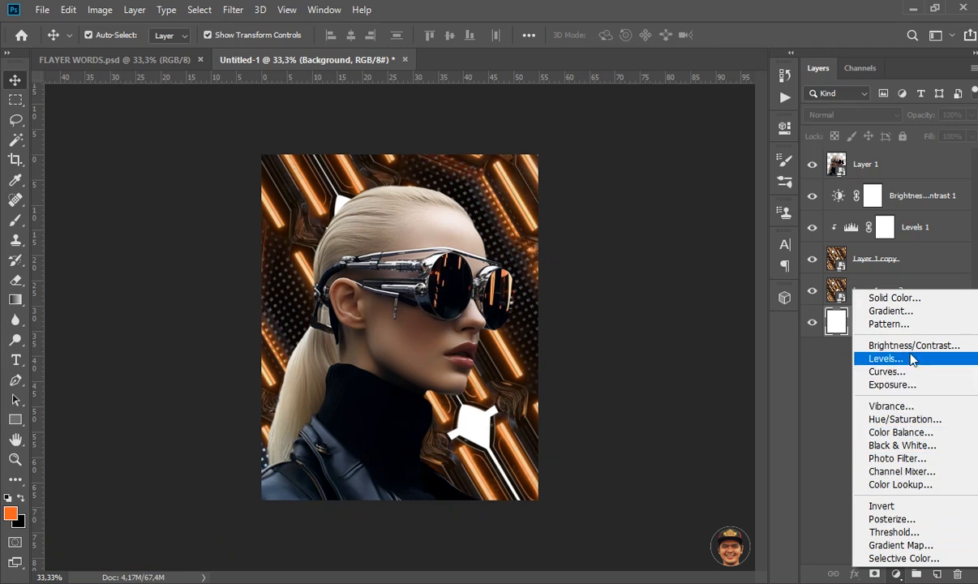
pyautogui.click(900, 311)
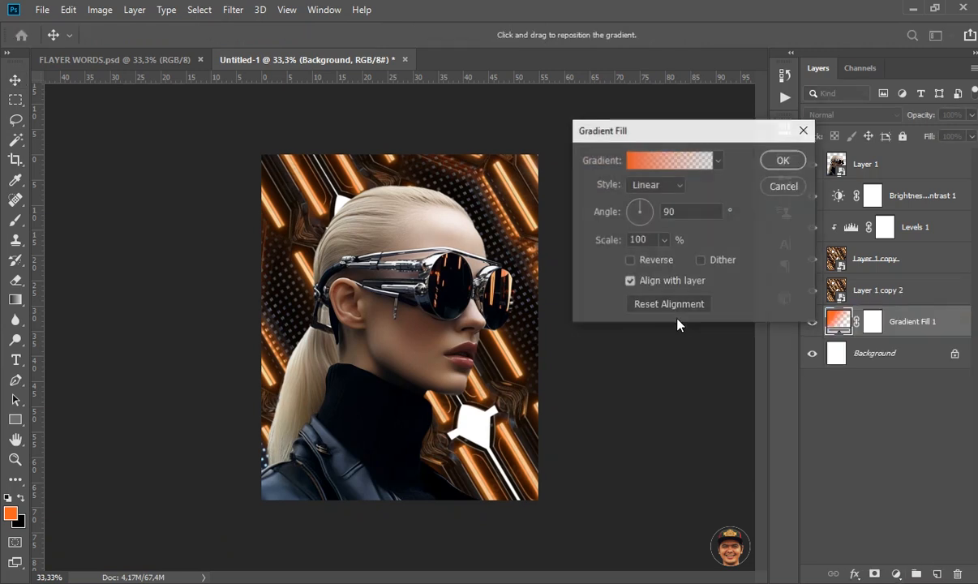
pyautogui.click(675, 165)
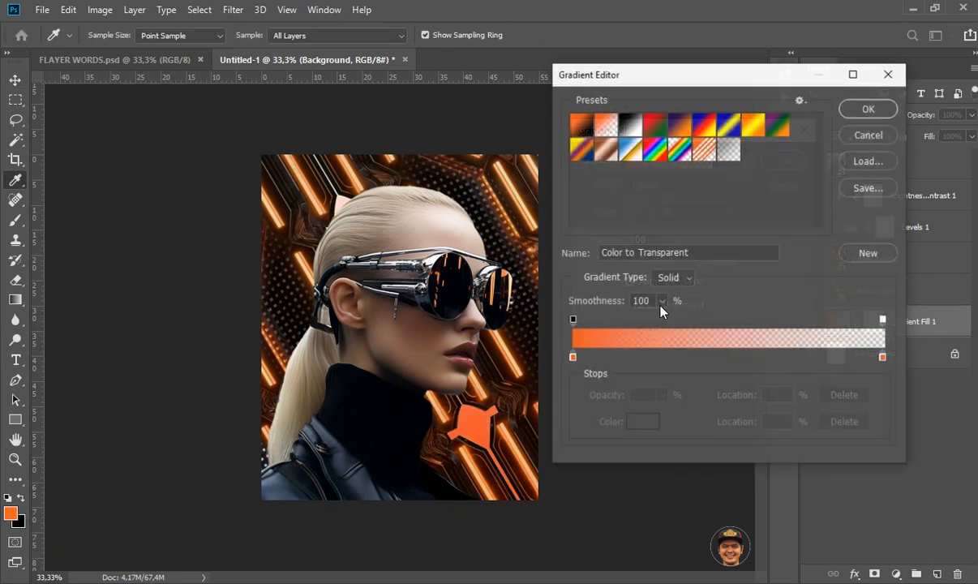
# Set the gradient's colour stop at location 0% to #bebebe.
pyautogui.click(573, 358)
pyautogui.click(642, 421)
pyautogui.write('bebebe')
pyautogui.click(819, 152)
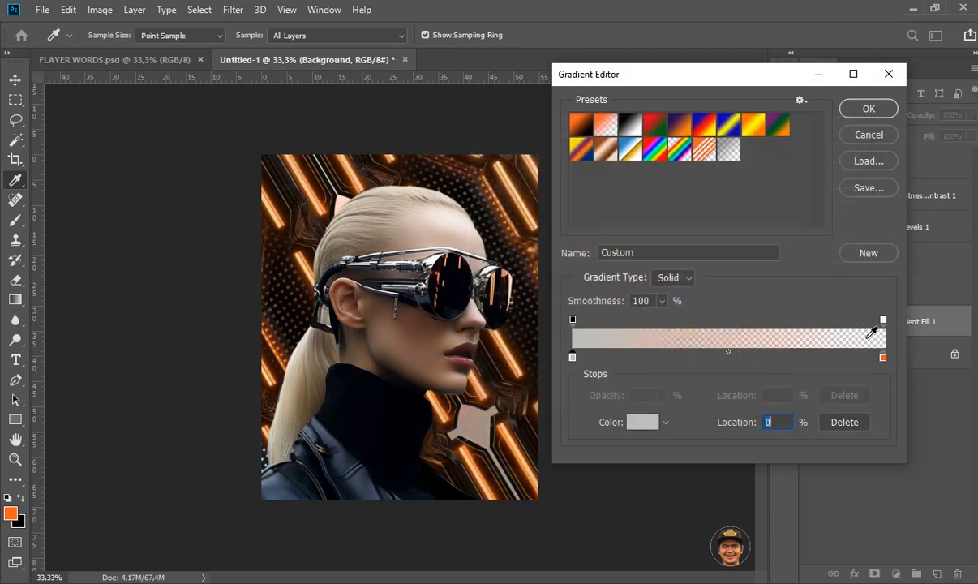
# Set the gradient's colour stop at location 100% to #949494.
pyautogui.click(884, 358)
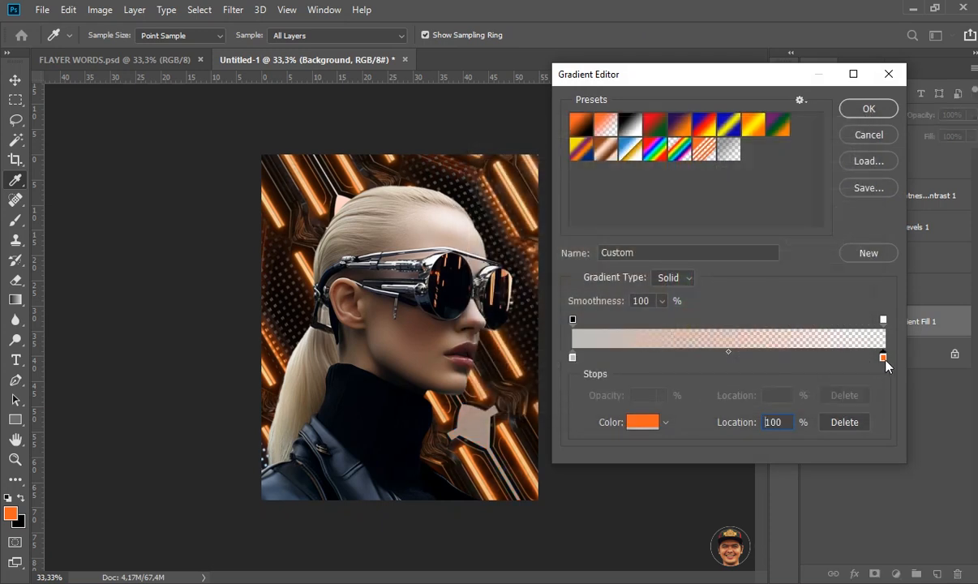
pyautogui.click(640, 420)
pyautogui.write('949494')
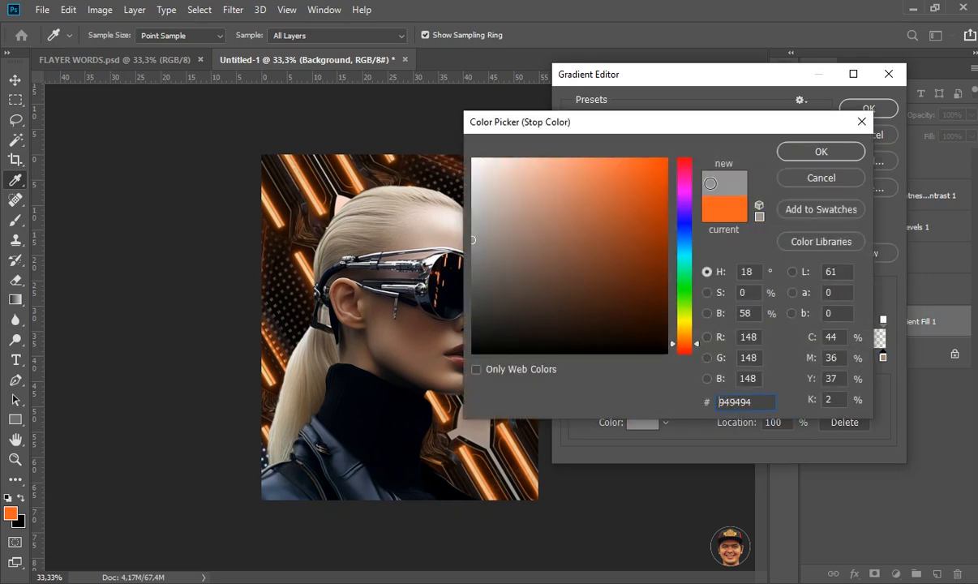
pyautogui.click(819, 152)
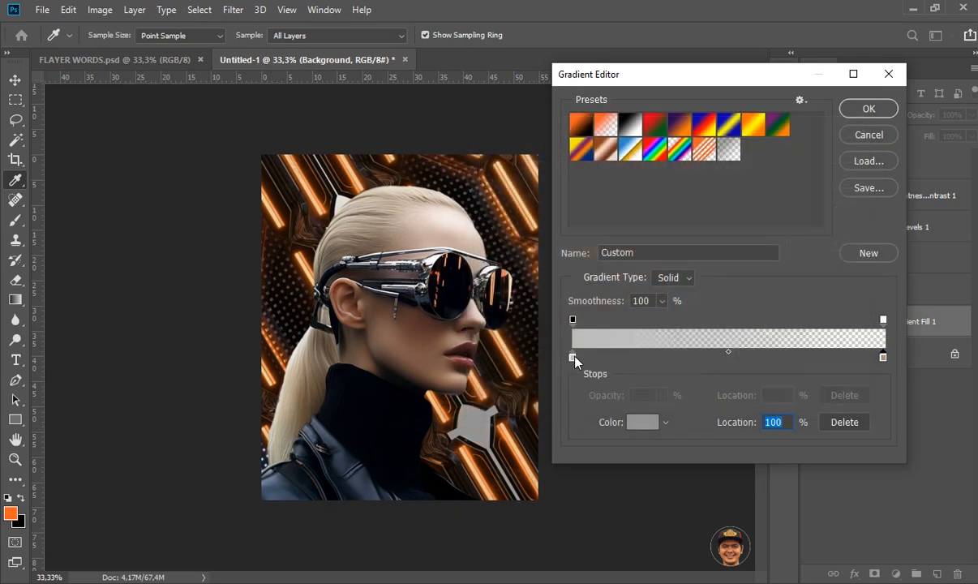
# Set the gradient's colour stop at location 0% to #000000 and accept the edited gradient.
pyautogui.click(574, 357)
pyautogui.click(643, 422)
pyautogui.write('000000')
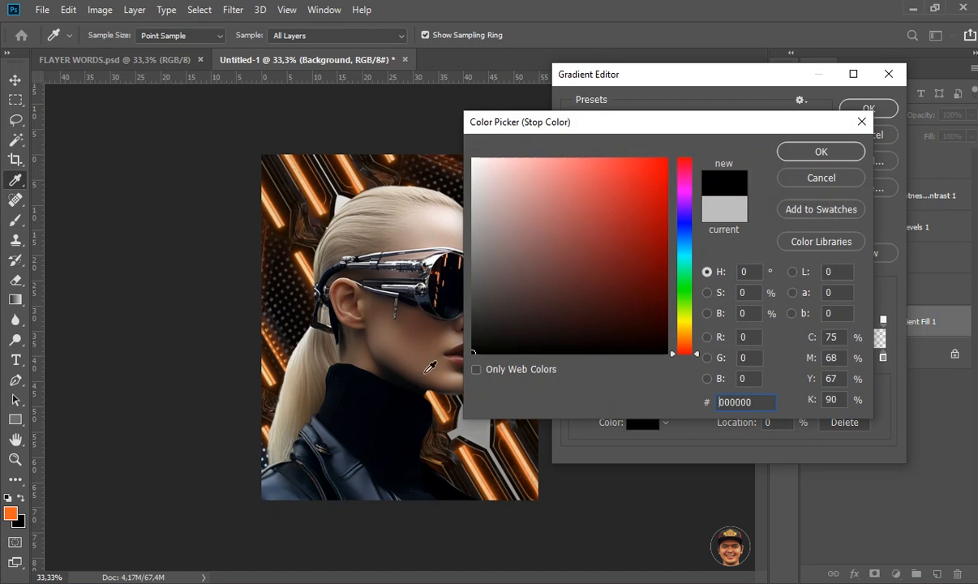
pyautogui.click(817, 154)
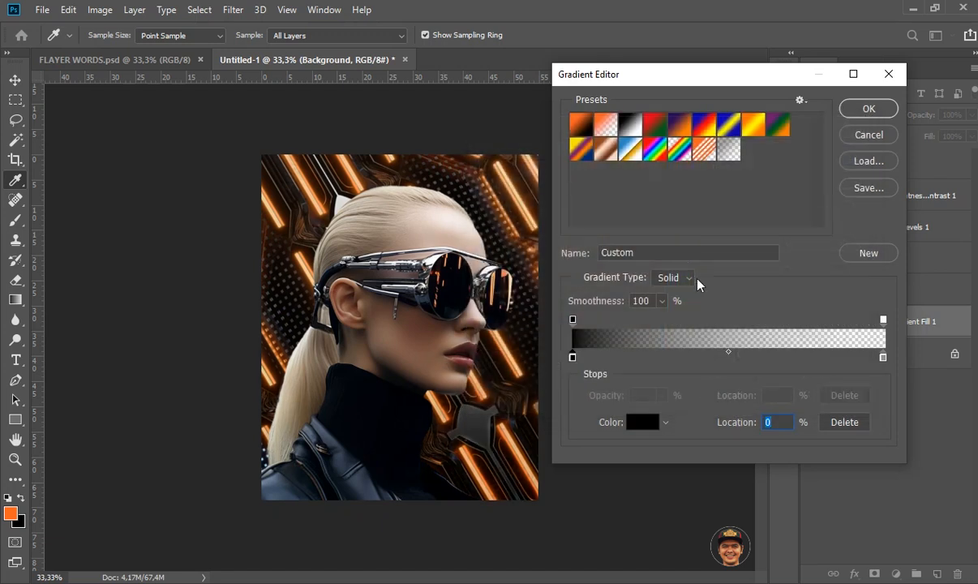
pyautogui.click(868, 110)
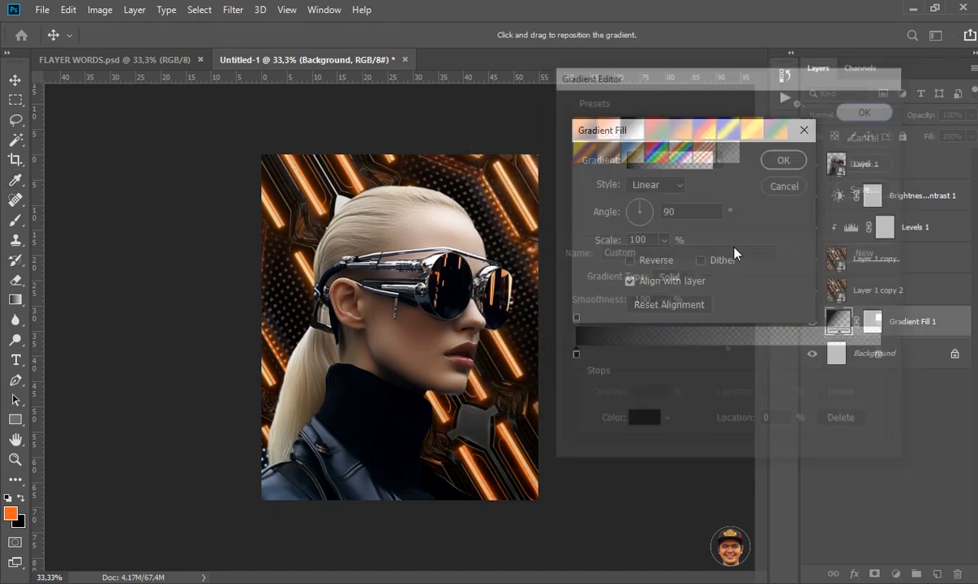
# Set the gradient fill's style to Radial and its scale to 122%, and apply the fill.
pyautogui.click(655, 185)
pyautogui.click(645, 208)
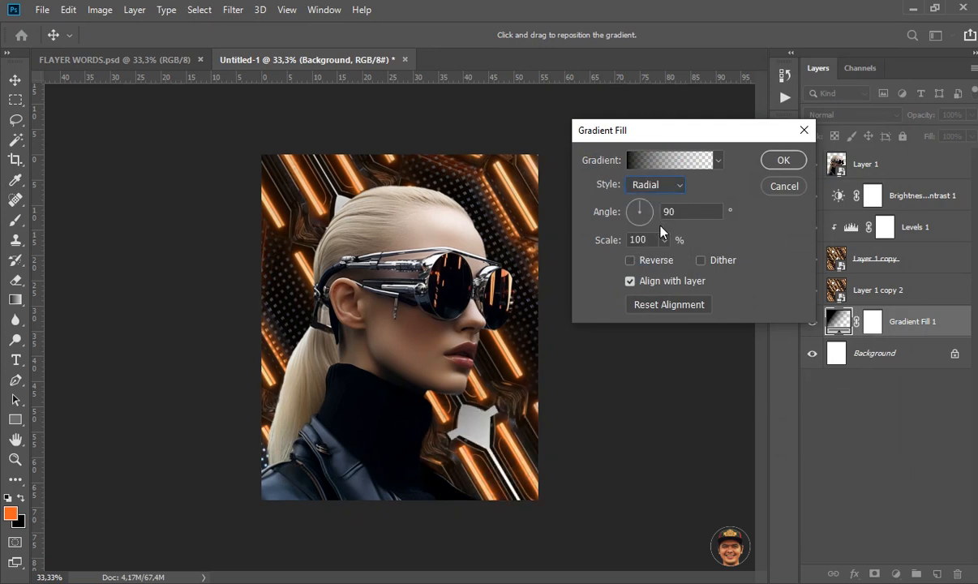
pyautogui.click(664, 240)
pyautogui.moveTo(664, 262); pyautogui.dragTo(668, 259)
pyautogui.click(783, 160)
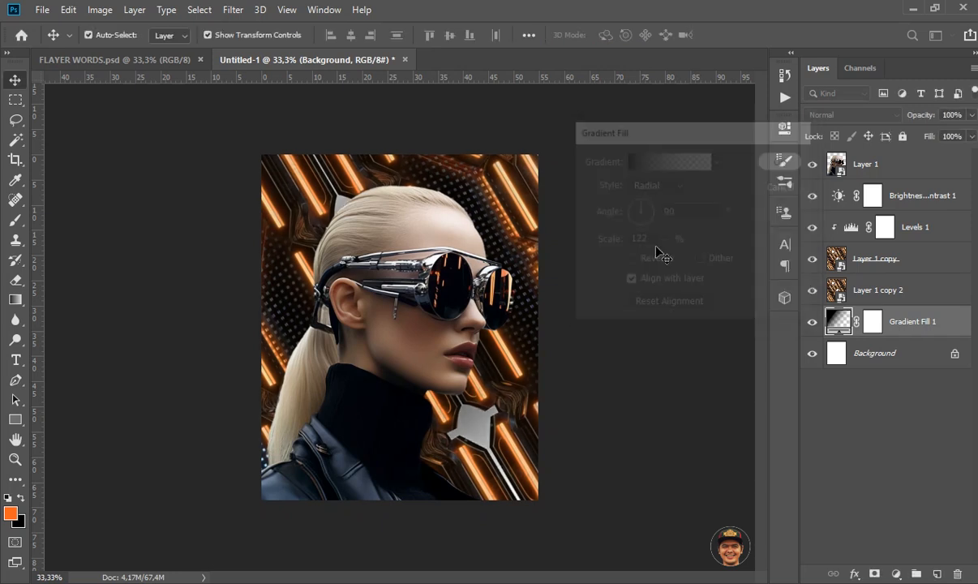
pyautogui.click(487, 224)
pyautogui.moveTo(486, 224); pyautogui.dragTo(533, 249)
pyautogui.hotkey('ctrl', 'z')
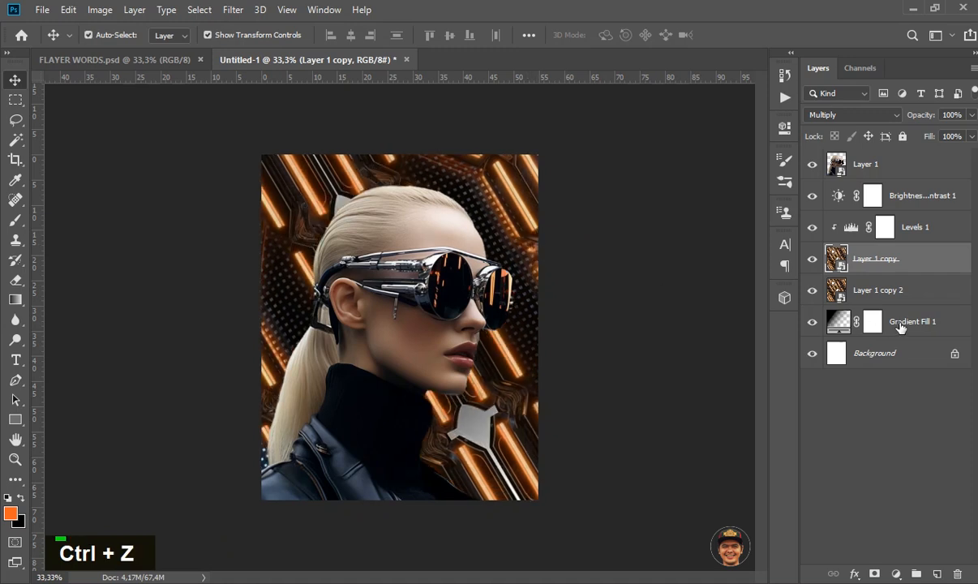
pyautogui.keyDown('shift'); pyautogui.click(925, 294); pyautogui.keyUp('shift')
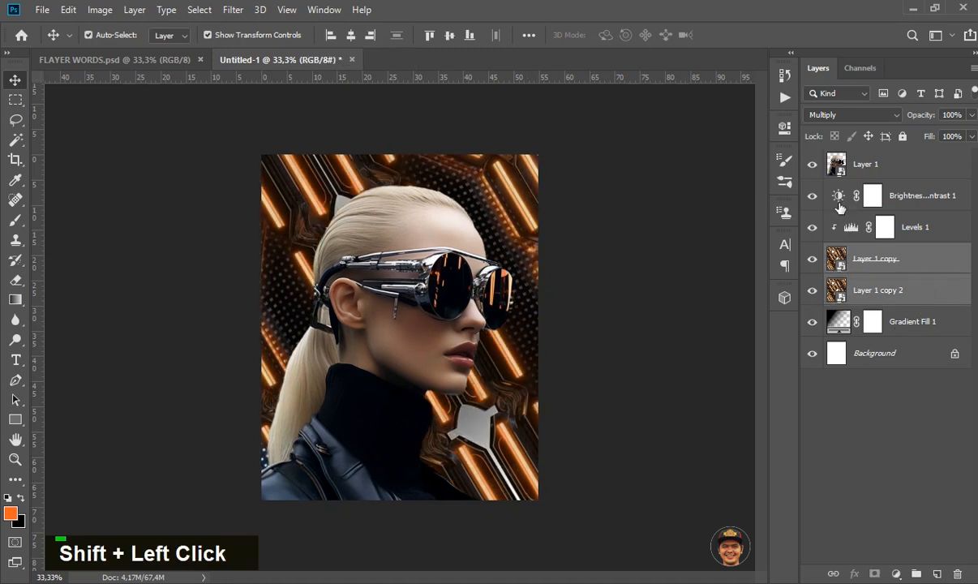
pyautogui.click(675, 292)
# Add a Color Balance adjustment clipped to the woman's layer, with midtones at Cyan–Red +50 and Yellow–Blue -31.
pyautogui.click(444, 302)
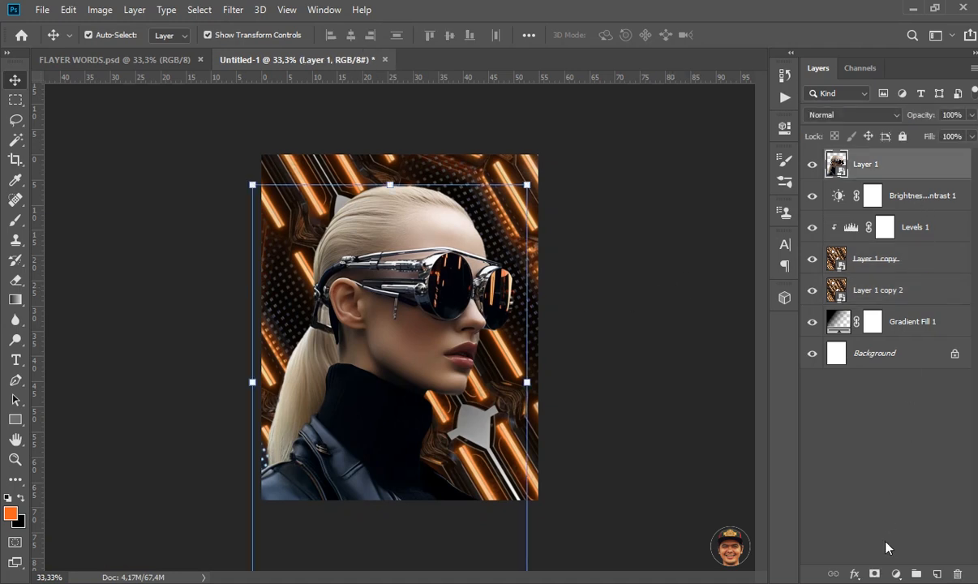
pyautogui.click(895, 574)
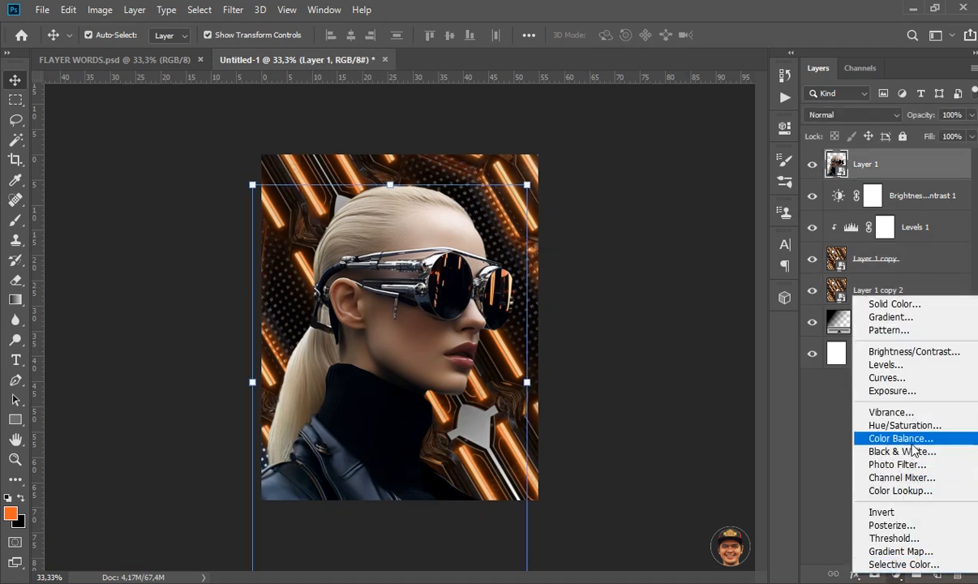
pyautogui.click(912, 443)
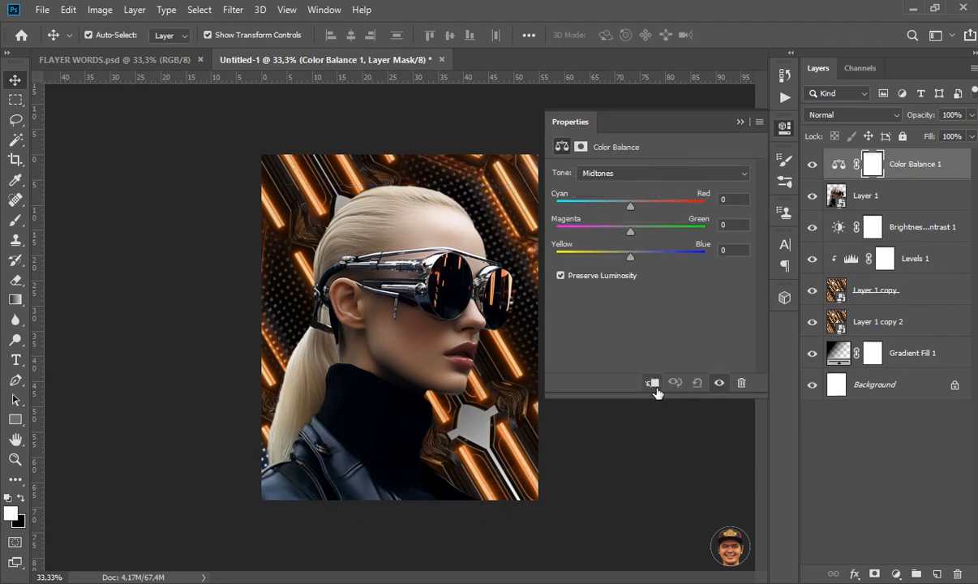
pyautogui.click(652, 383)
pyautogui.moveTo(633, 209); pyautogui.dragTo(671, 211)
pyautogui.moveTo(629, 258); pyautogui.dragTo(610, 262)
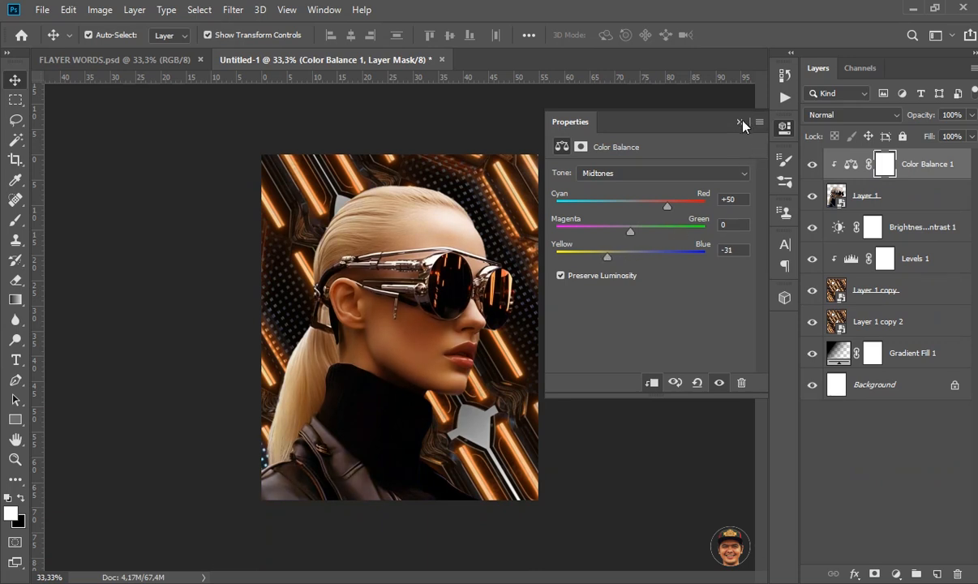
pyautogui.click(739, 122)
# Add a Levels adjustment layer above the woman's Color Balance and slightly shift its midtone input level.
pyautogui.hotkey('ctrl', '2')
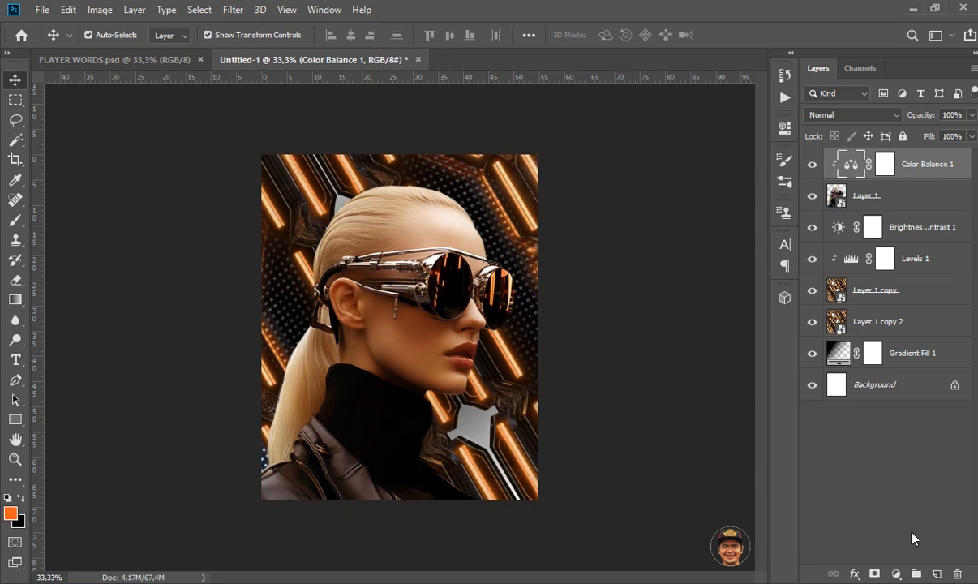
pyautogui.click(896, 573)
pyautogui.click(884, 349)
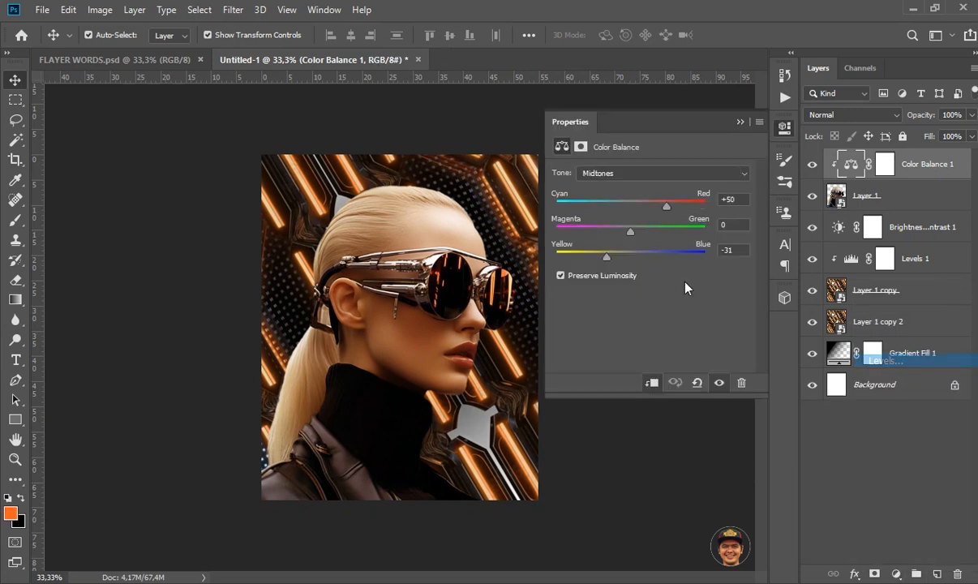
pyautogui.moveTo(652, 290)
pyautogui.mouseDown()
pyautogui.moveTo(671, 294)
pyautogui.moveTo(662, 288)
pyautogui.mouseUp()
pyautogui.click(740, 122)
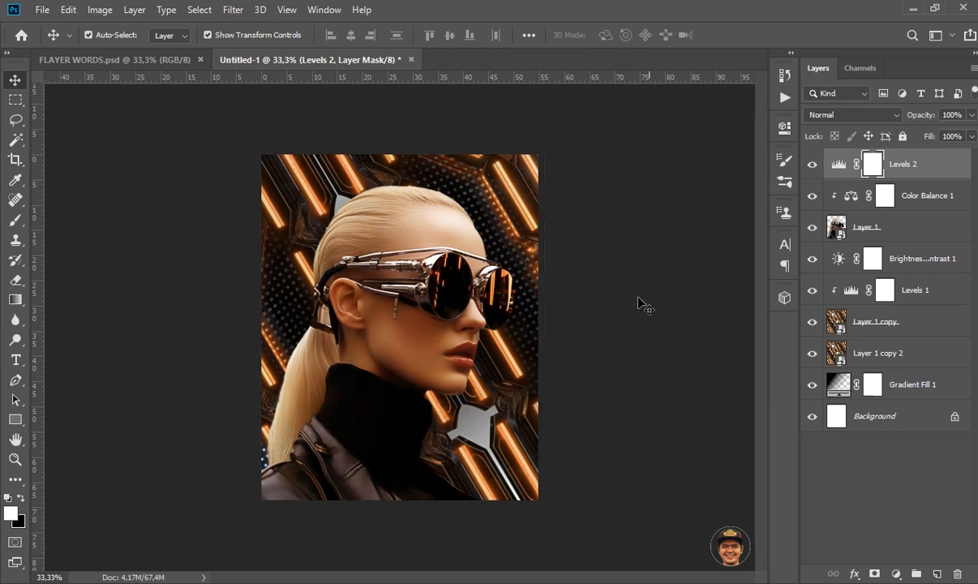
pyautogui.click(640, 303)
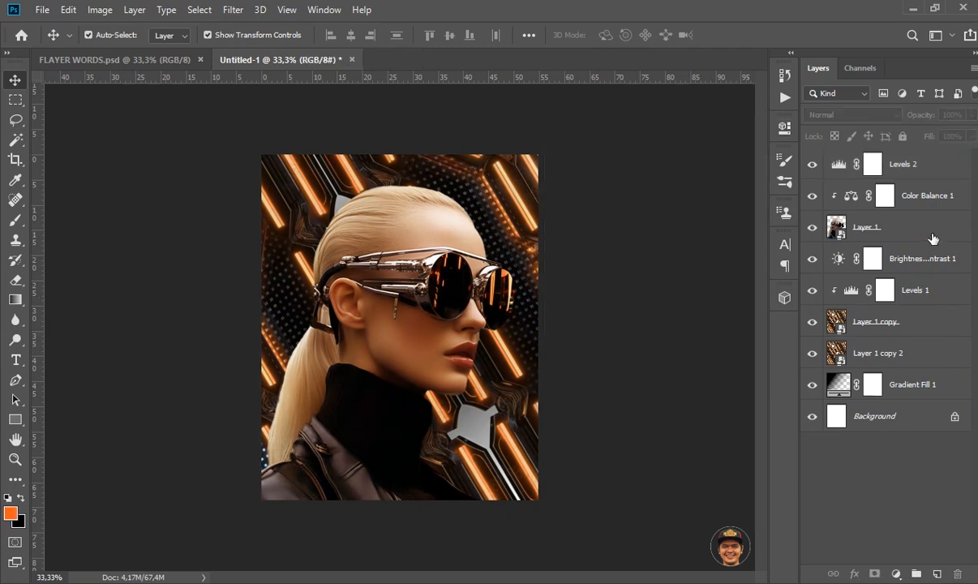
# Create a new layer above Levels 2 and prepare a soft brush with 10% flow and a size of 424 px.
pyautogui.click(926, 169)
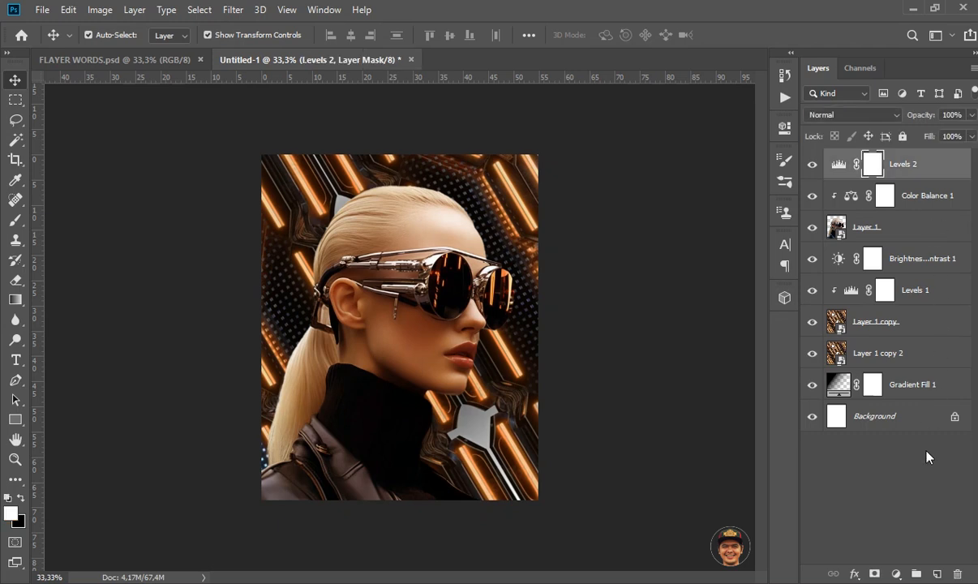
pyautogui.click(937, 574)
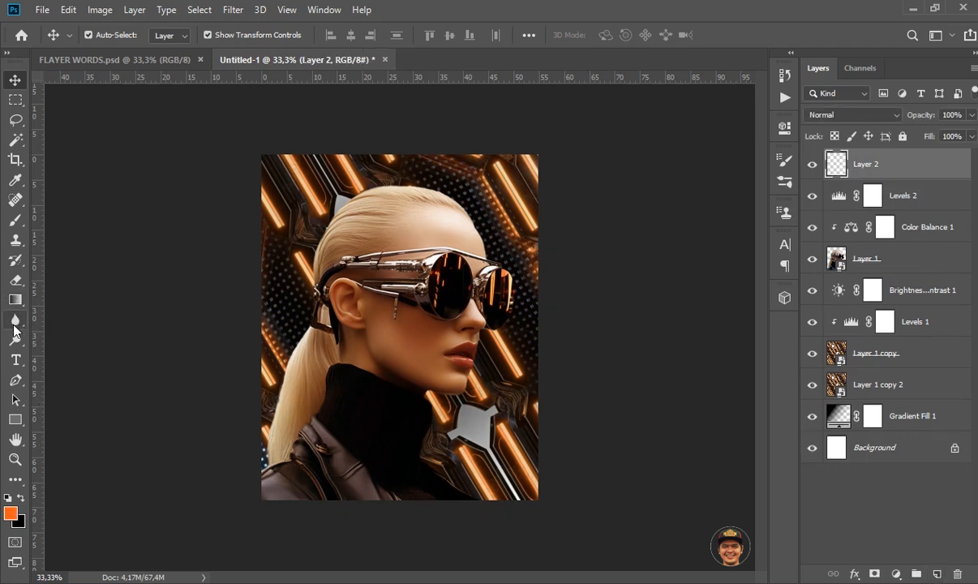
pyautogui.click(15, 219)
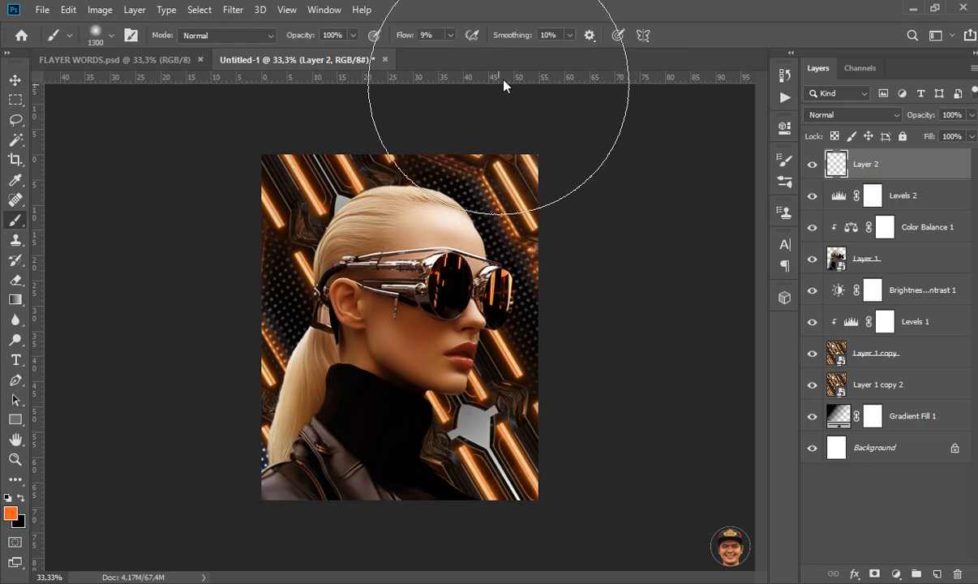
pyautogui.click(450, 35)
pyautogui.moveTo(450, 52); pyautogui.dragTo(452, 53)
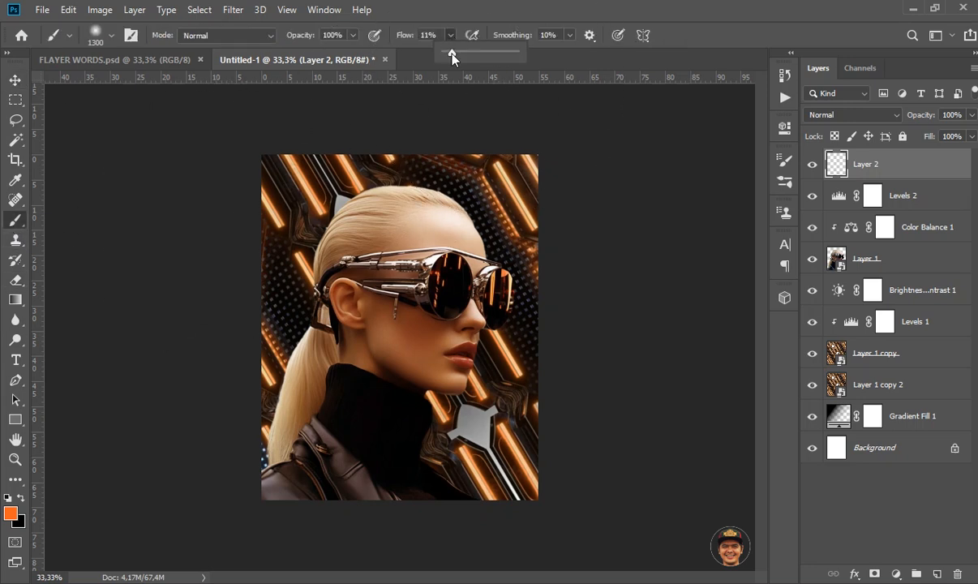
pyautogui.moveTo(400, 286)
pyautogui.mouseDown()
pyautogui.moveTo(338, 305)
pyautogui.moveTo(271, 292)
pyautogui.moveTo(278, 298)
pyautogui.mouseUp()
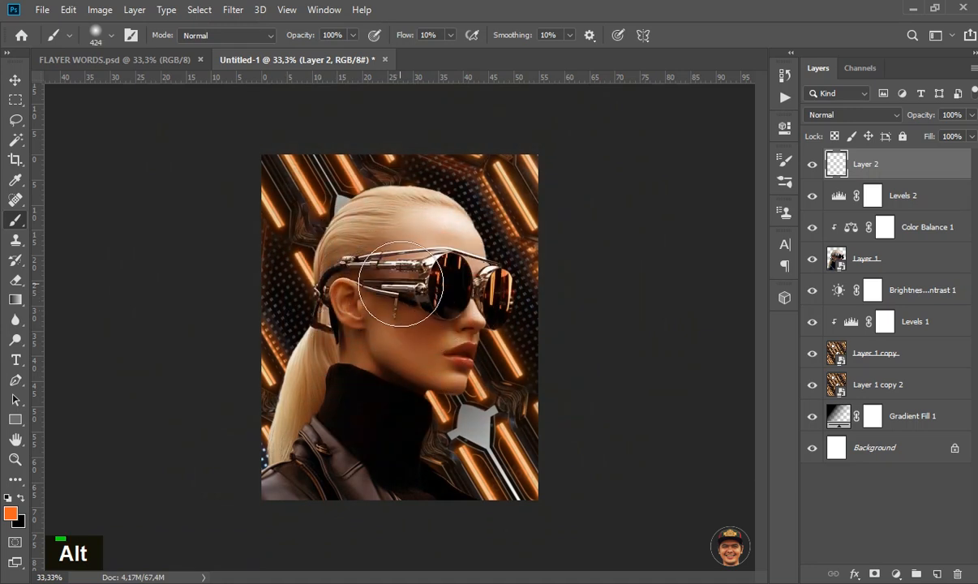
# Build up a soft orange glow over the face with brush sizes growing to 1100 px, and move it to the poster's lower-left area.
pyautogui.click(408, 286)
pyautogui.press(']')
pyautogui.press(']')
pyautogui.press(']')
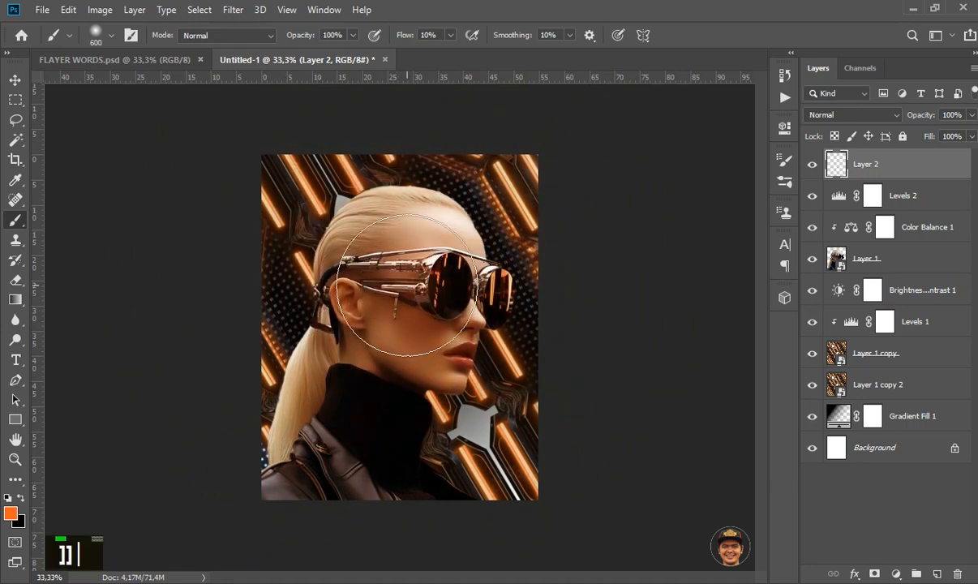
pyautogui.doubleClick(407, 286)
pyautogui.press(']')
pyautogui.press(']')
pyautogui.press(']')
pyautogui.doubleClick(407, 286)
pyautogui.press(']')
pyautogui.press(']')
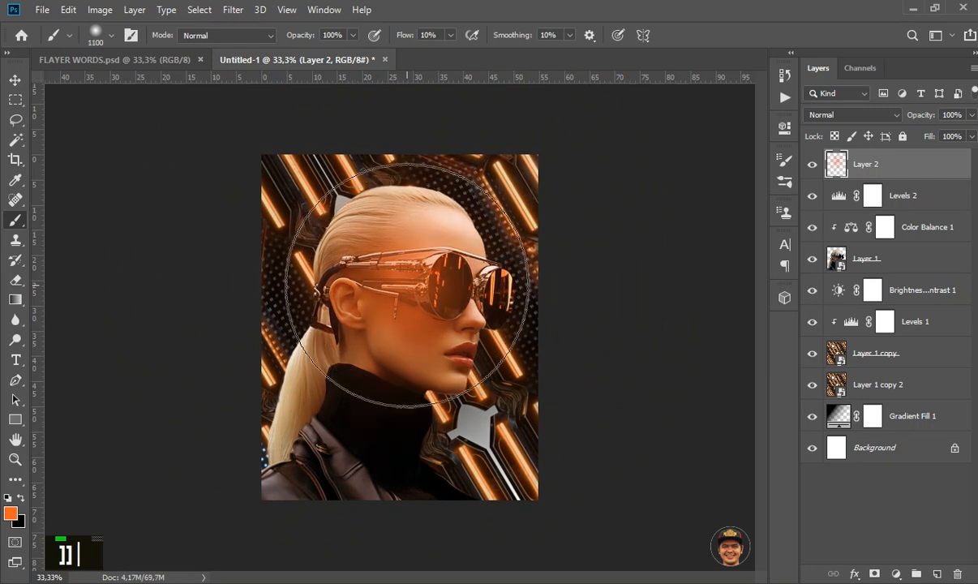
pyautogui.doubleClick(407, 285)
pyautogui.click(15, 79)
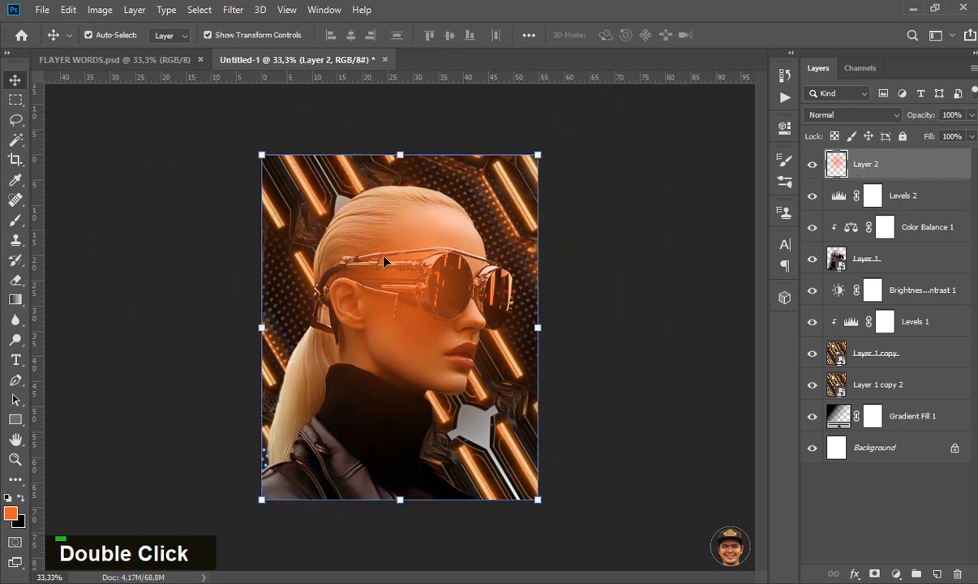
pyautogui.moveTo(391, 317); pyautogui.dragTo(295, 390)
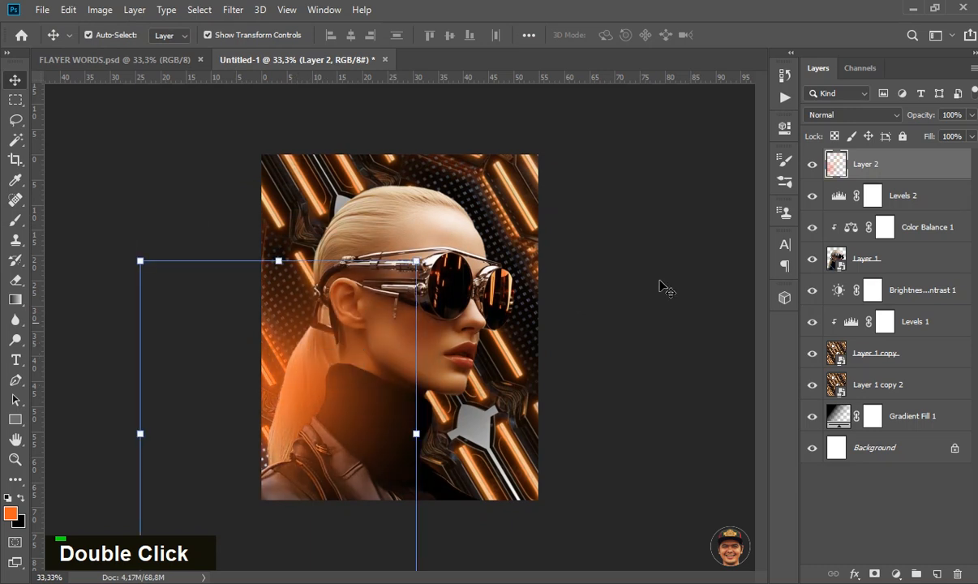
# Add a layer mask to the glow layer and set the soft brush to 100% flow and 417 px.
pyautogui.click(874, 573)
pyautogui.click(15, 220)
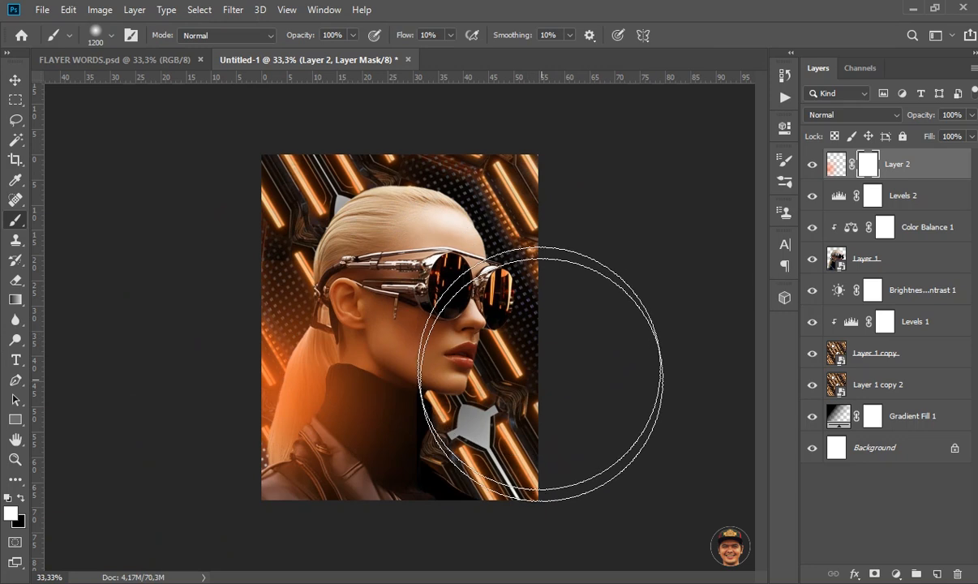
pyautogui.click(450, 34)
pyautogui.moveTo(447, 52); pyautogui.dragTo(514, 52)
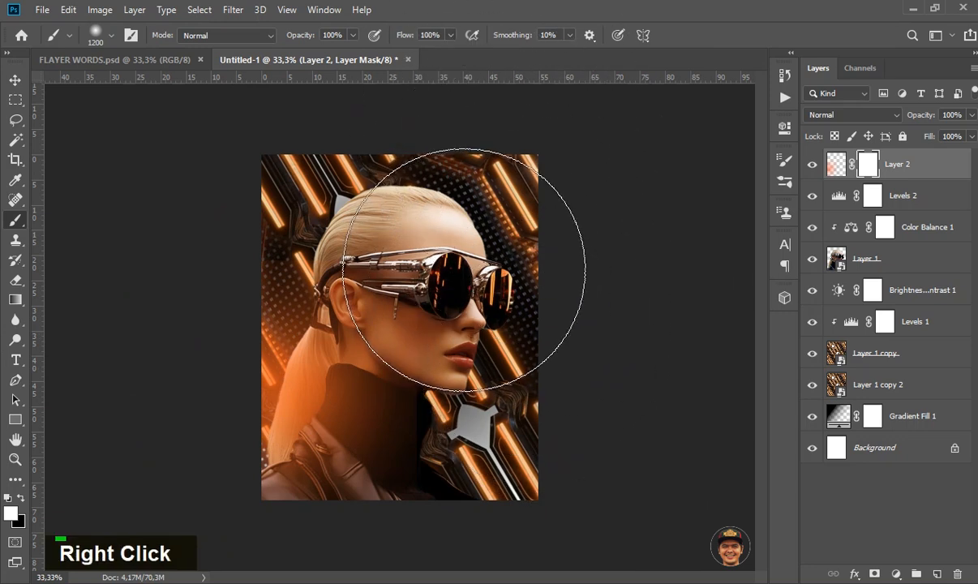
pyautogui.rightClick(470, 328)
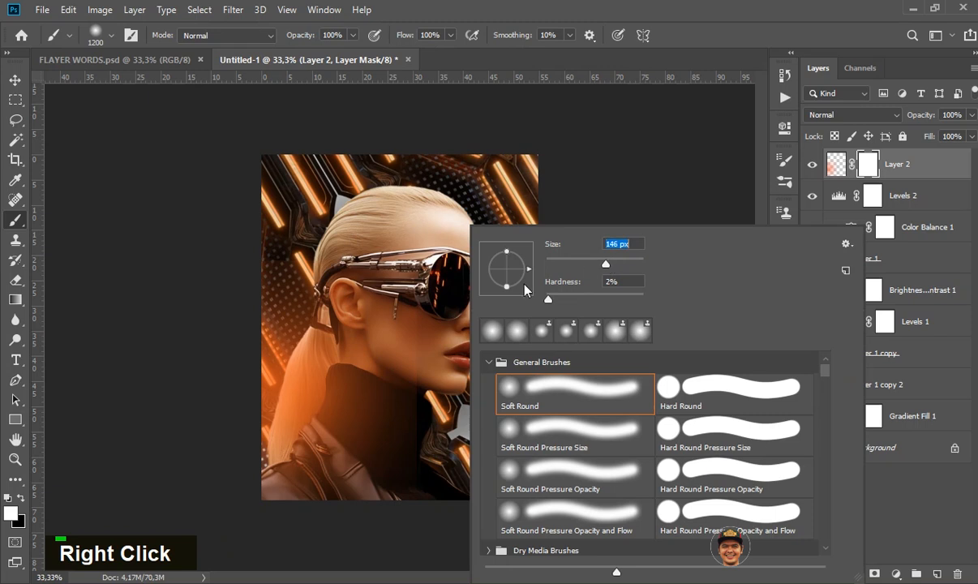
pyautogui.moveTo(622, 266)
pyautogui.mouseDown()
pyautogui.moveTo(635, 266)
pyautogui.moveTo(627, 266)
pyautogui.mouseUp()
pyautogui.press('Return')
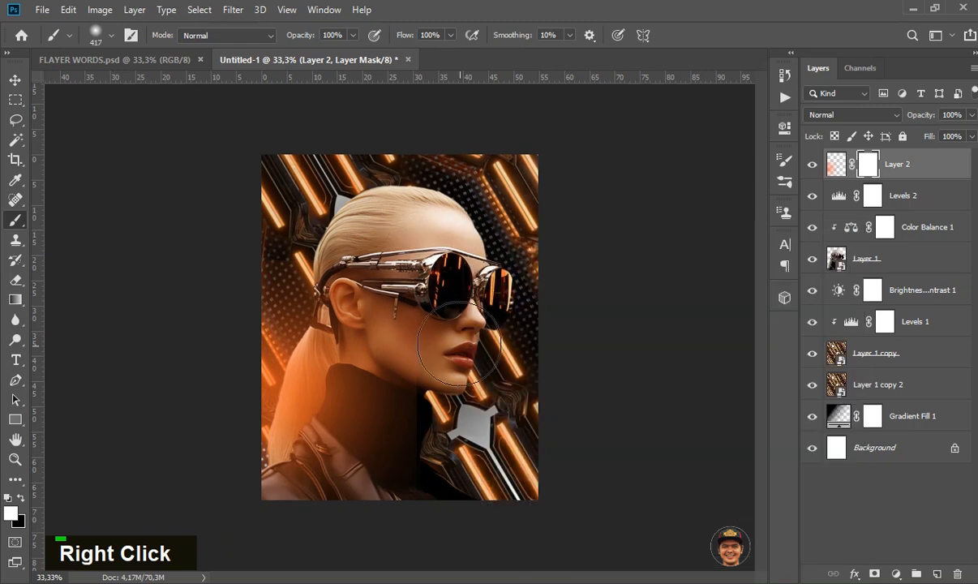
# Paint black on the glow layer's mask along the glow's hard vertical edge to hide it.
pyautogui.doubleClick(457, 336)
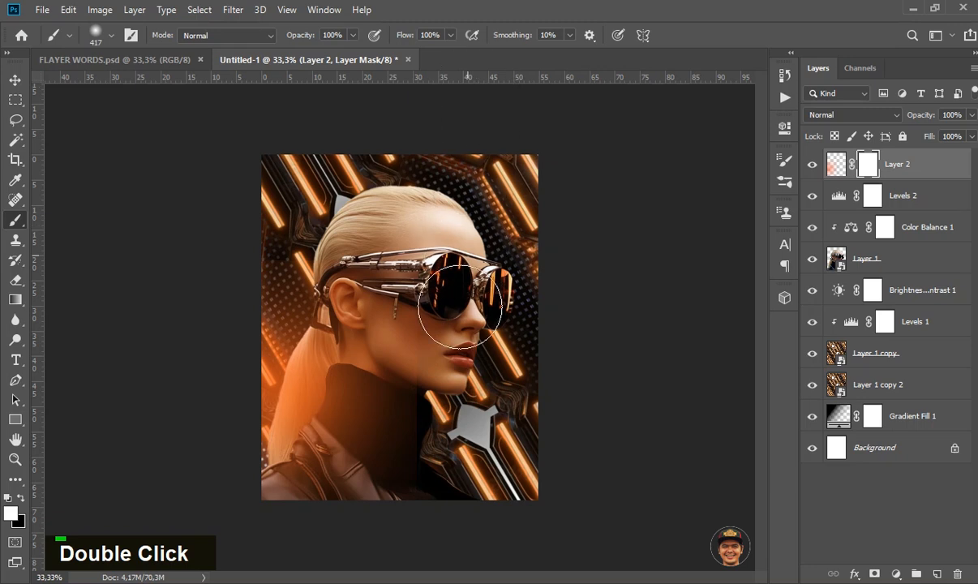
pyautogui.click(21, 498)
pyautogui.moveTo(464, 331)
pyautogui.mouseDown()
pyautogui.moveTo(463, 496)
pyautogui.moveTo(498, 441)
pyautogui.mouseUp()
# Set the orange glow layer's blend mode to Screen.
pyautogui.click(16, 77)
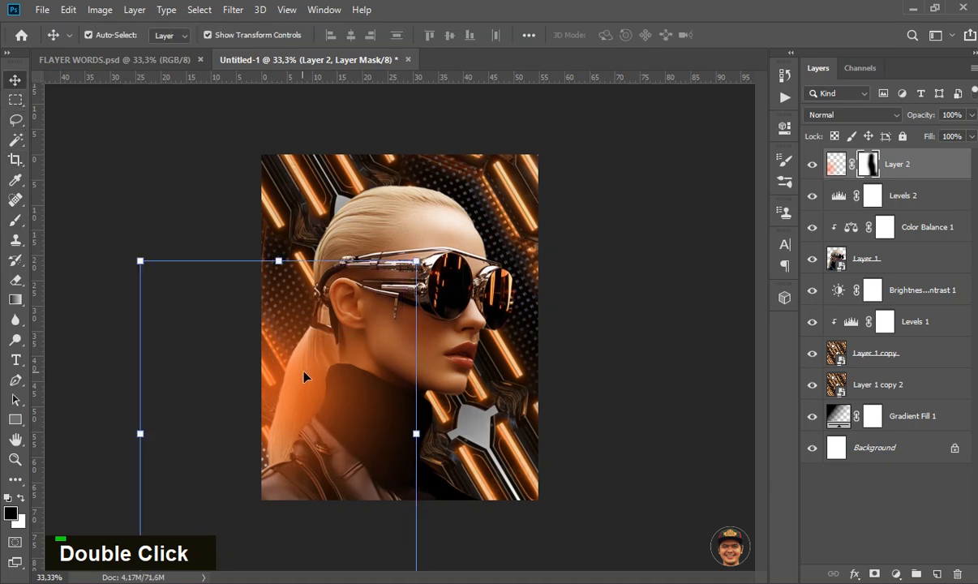
pyautogui.click(851, 114)
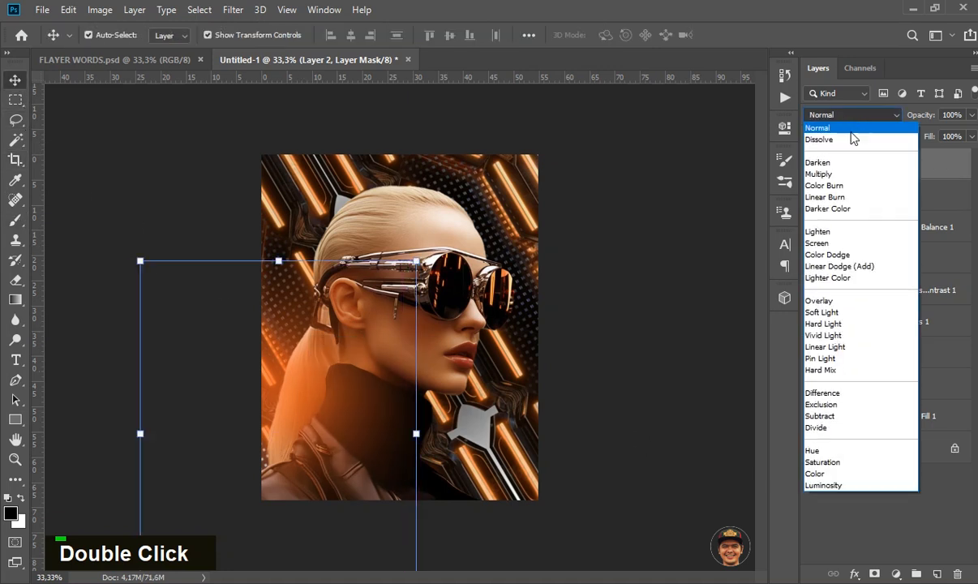
pyautogui.click(816, 243)
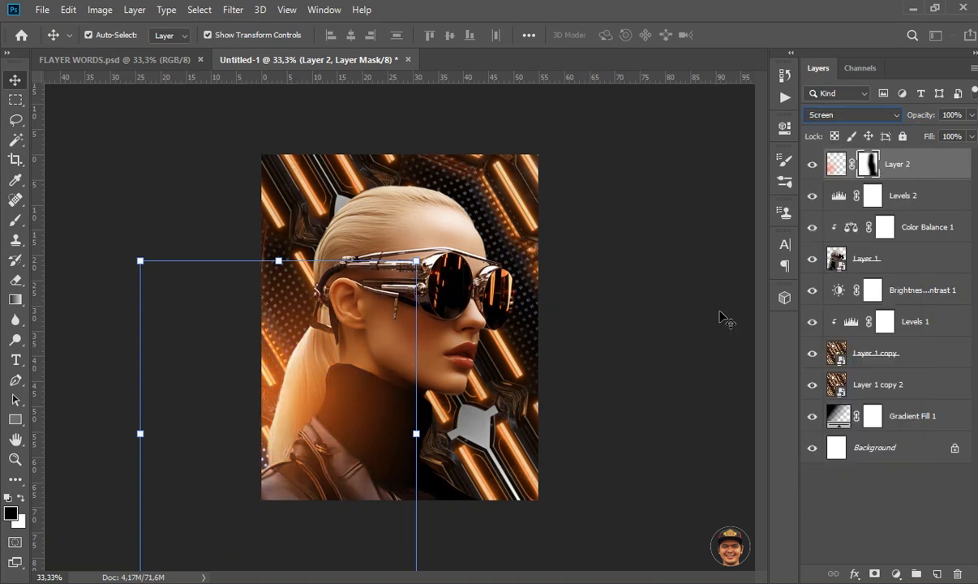
# Duplicate the orange glow layer and place the copy over the poster's upper-right area.
pyautogui.doubleClick(259, 388)
pyautogui.click(280, 359)
pyautogui.moveTo(318, 363); pyautogui.dragTo(528, 189)
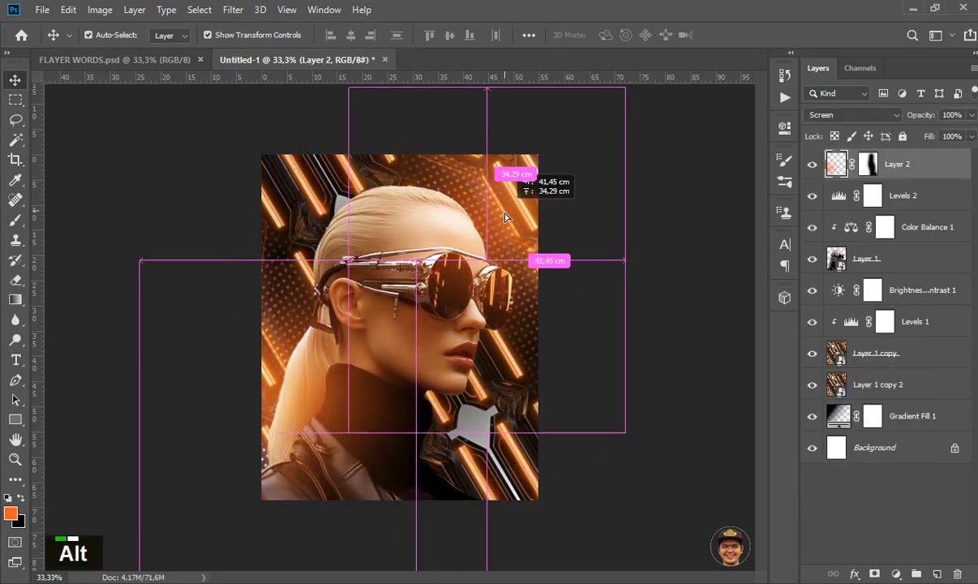
pyautogui.click(719, 307)
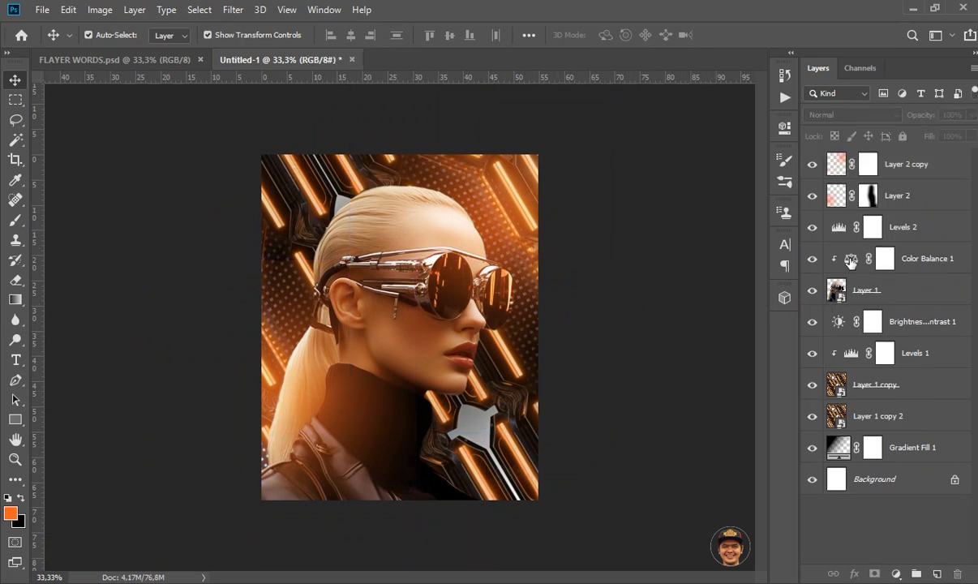
# Set the Cyan-Red midtones value of the woman's Color Balance adjustment to +82.
pyautogui.doubleClick(850, 260)
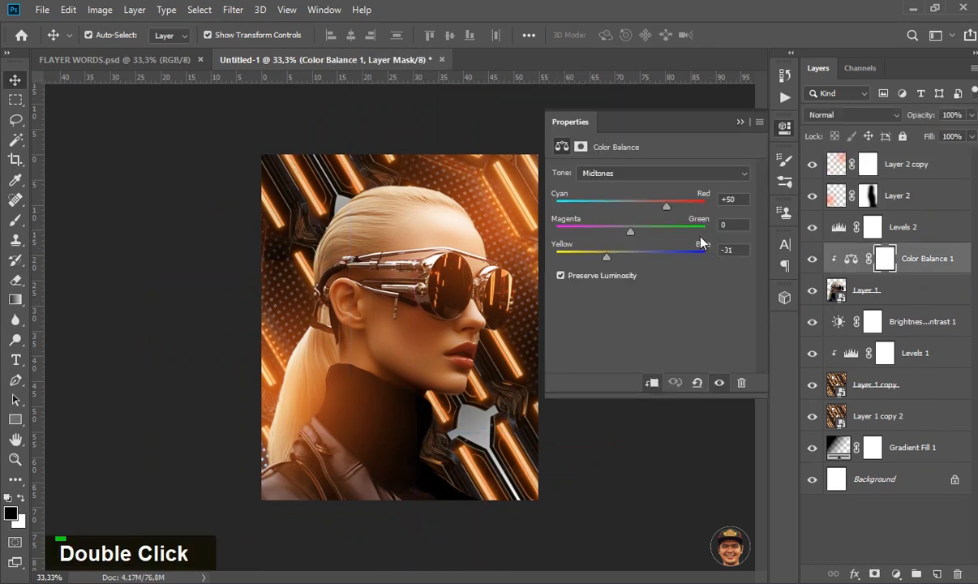
pyautogui.moveTo(681, 210); pyautogui.dragTo(693, 212)
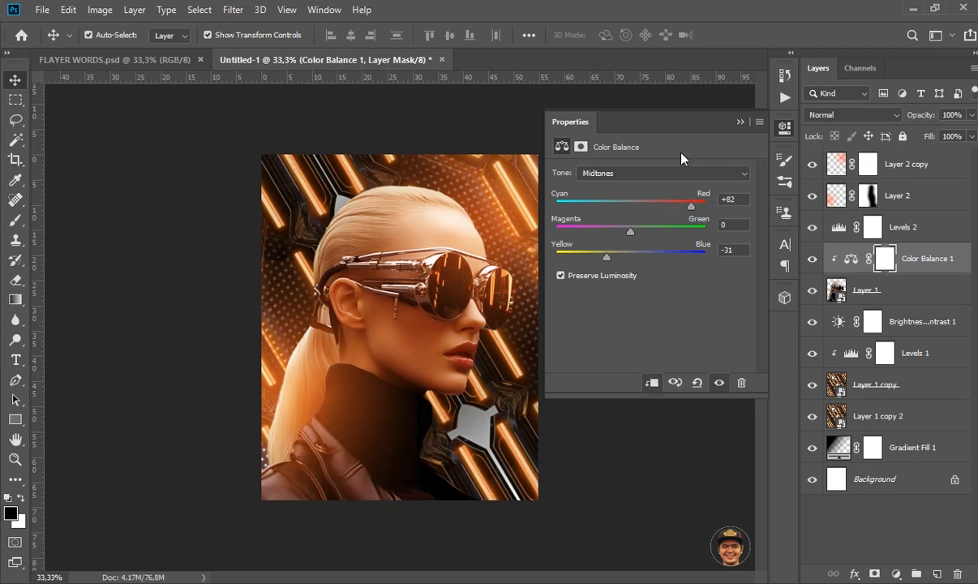
pyautogui.click(741, 122)
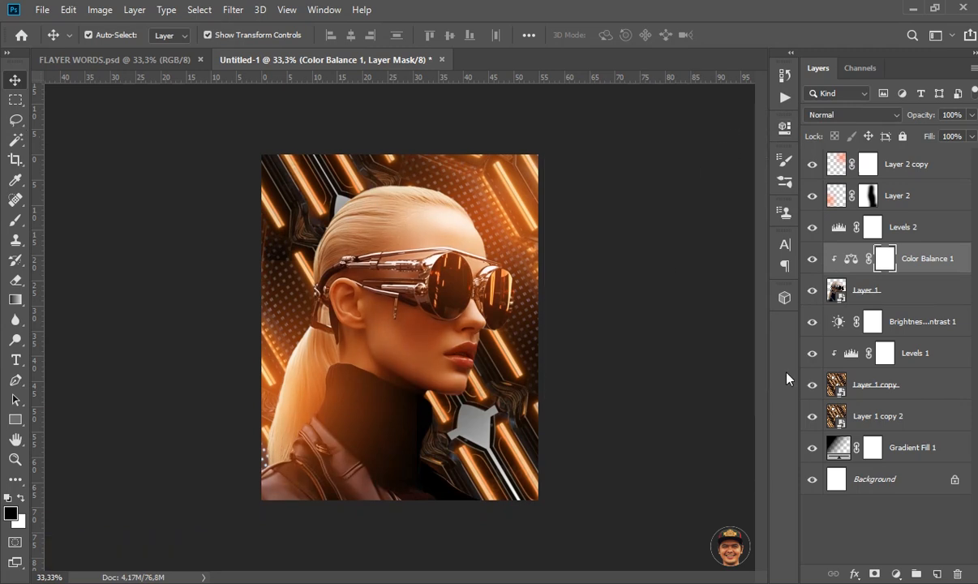
# Add a Gradient Fill layer above the copied glow layer, using the Black, White preset with its white colour stop changed to black.
pyautogui.click(922, 168)
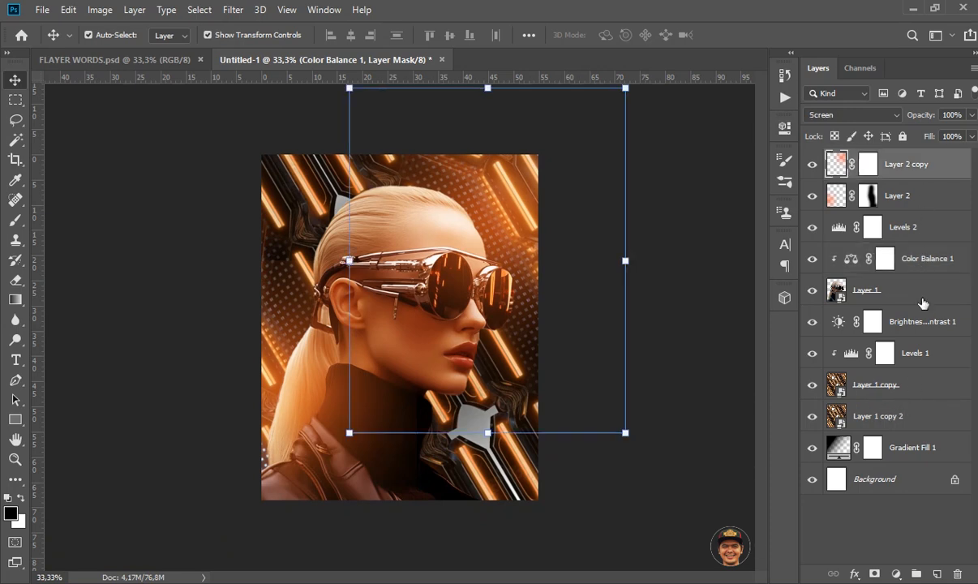
pyautogui.click(897, 573)
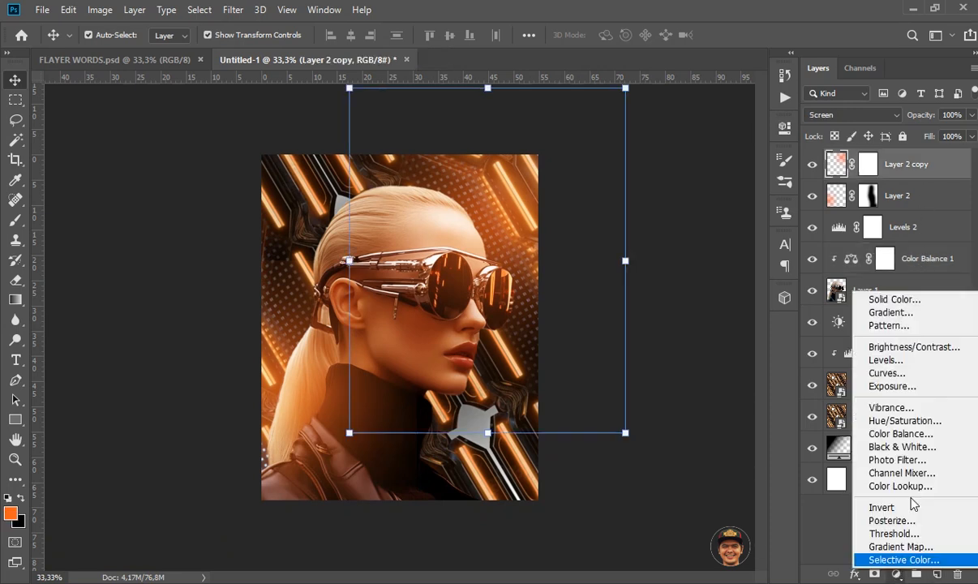
pyautogui.click(835, 299)
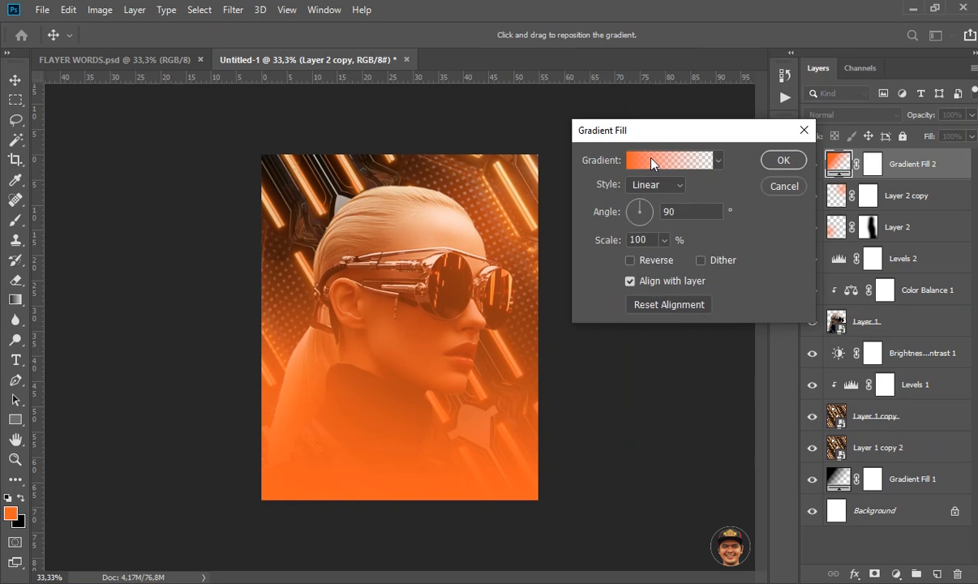
pyautogui.click(653, 161)
pyautogui.click(629, 124)
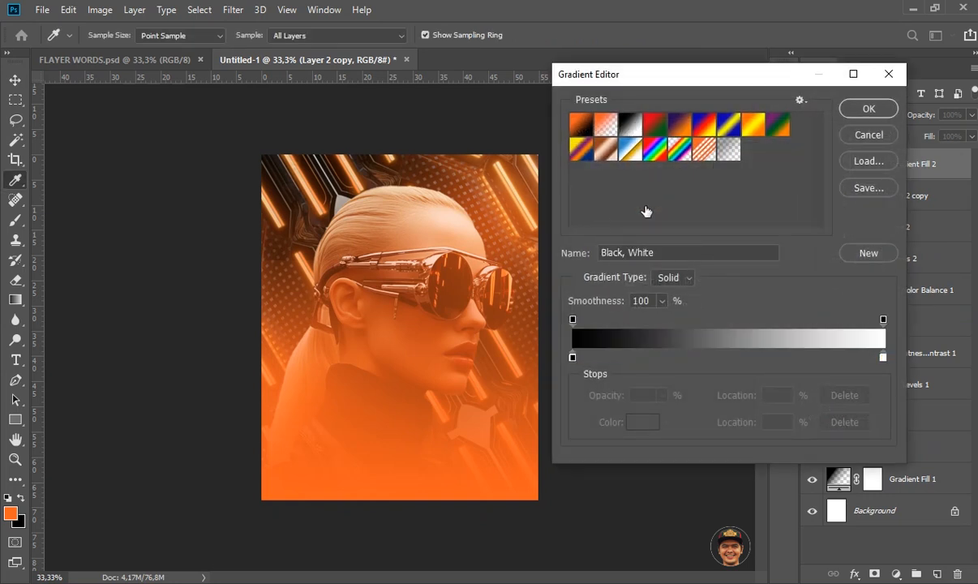
pyautogui.click(883, 359)
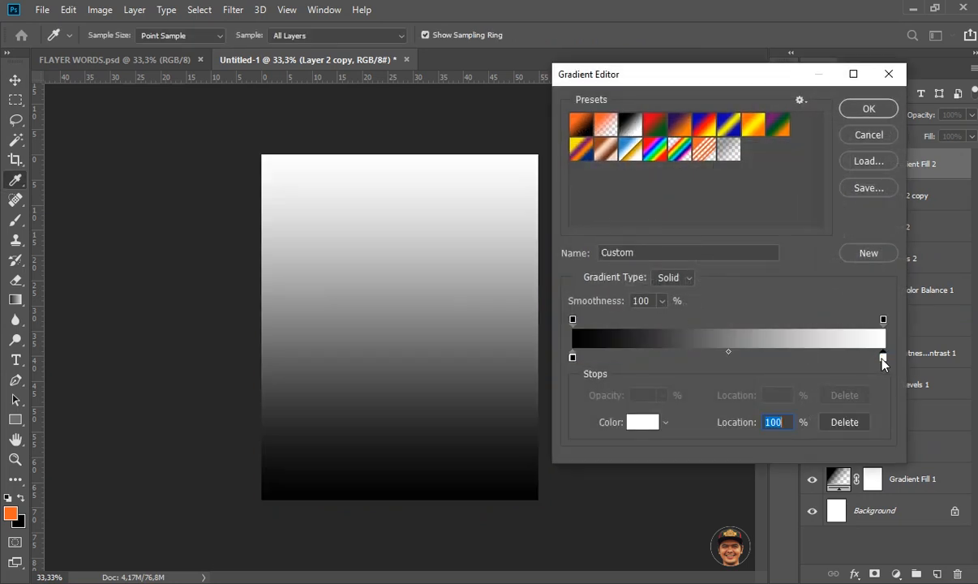
pyautogui.click(637, 425)
pyautogui.moveTo(554, 313); pyautogui.dragTo(455, 369)
pyautogui.click(796, 153)
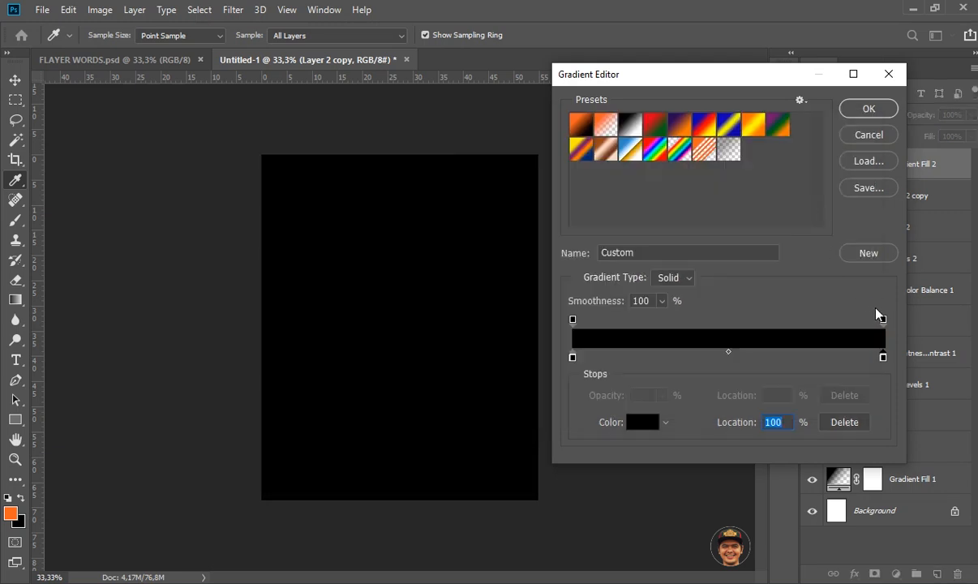
# Set the gradient's end opacity stop to 0% so it fades from black to transparent, and accept the gradient.
pyautogui.click(883, 320)
pyautogui.click(662, 395)
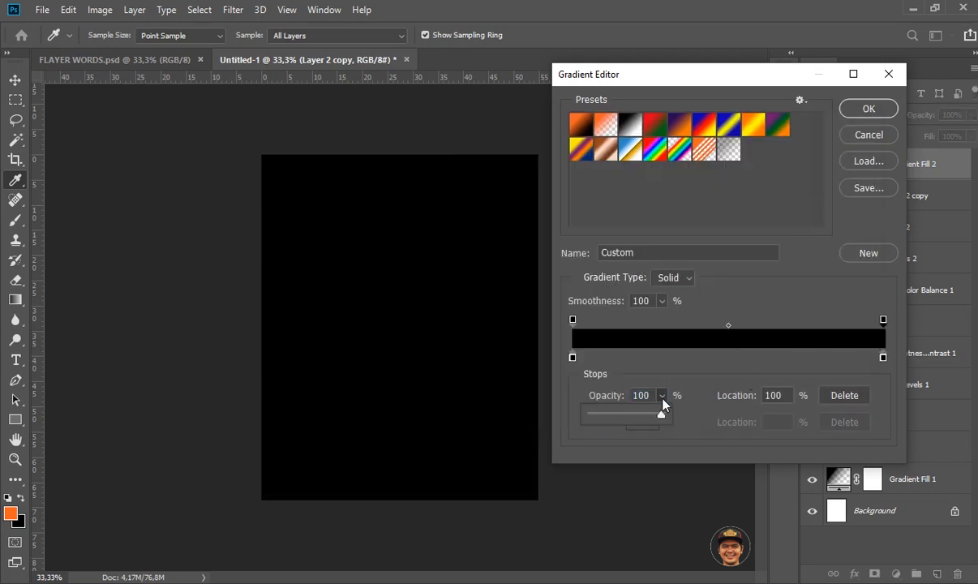
pyautogui.moveTo(661, 415); pyautogui.dragTo(559, 421)
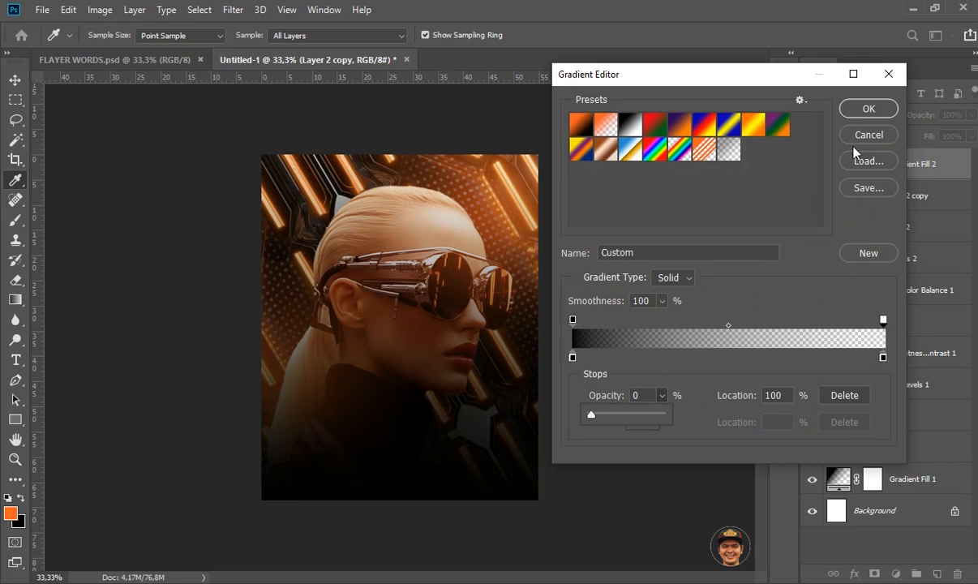
pyautogui.click(867, 110)
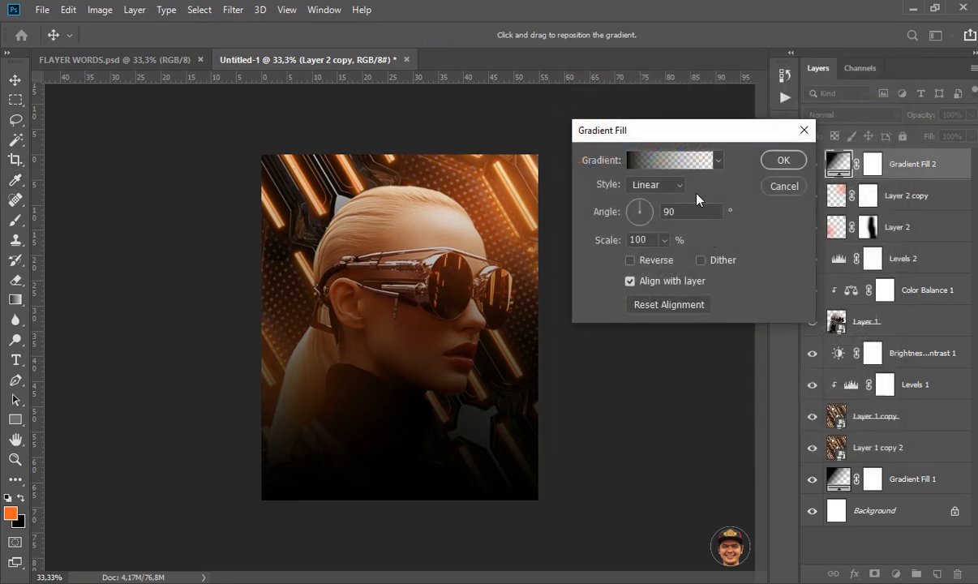
# Shorten the black fade by moving the gradient's transparent stop to near its middle and adjusting the opacity midpoint, and apply the fill.
pyautogui.click(681, 168)
pyautogui.moveTo(882, 321); pyautogui.dragTo(737, 326)
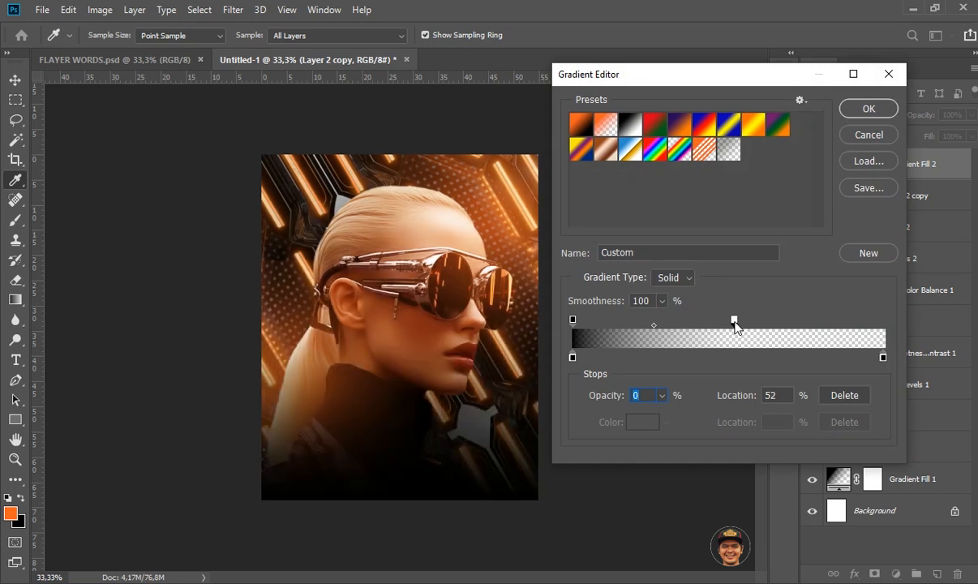
pyautogui.moveTo(656, 325)
pyautogui.mouseDown()
pyautogui.moveTo(677, 326)
pyautogui.moveTo(667, 325)
pyautogui.mouseUp()
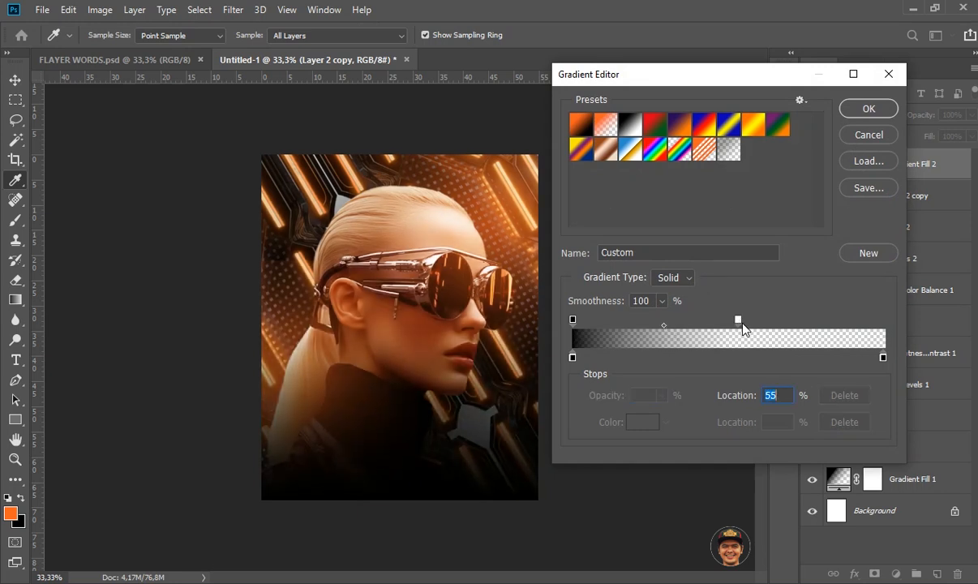
pyautogui.moveTo(738, 321); pyautogui.dragTo(719, 323)
pyautogui.moveTo(653, 325); pyautogui.dragTo(661, 330)
pyautogui.click(864, 111)
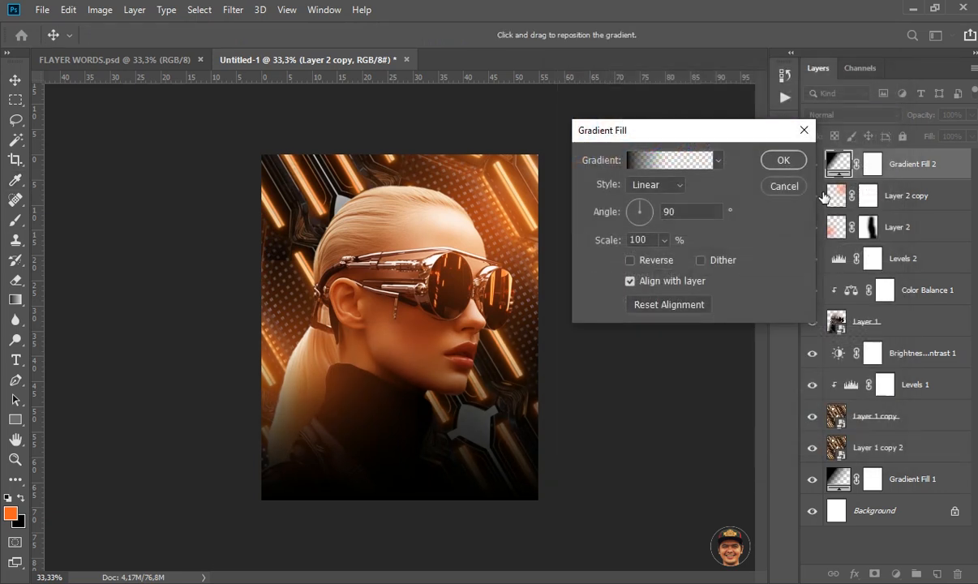
pyautogui.click(777, 160)
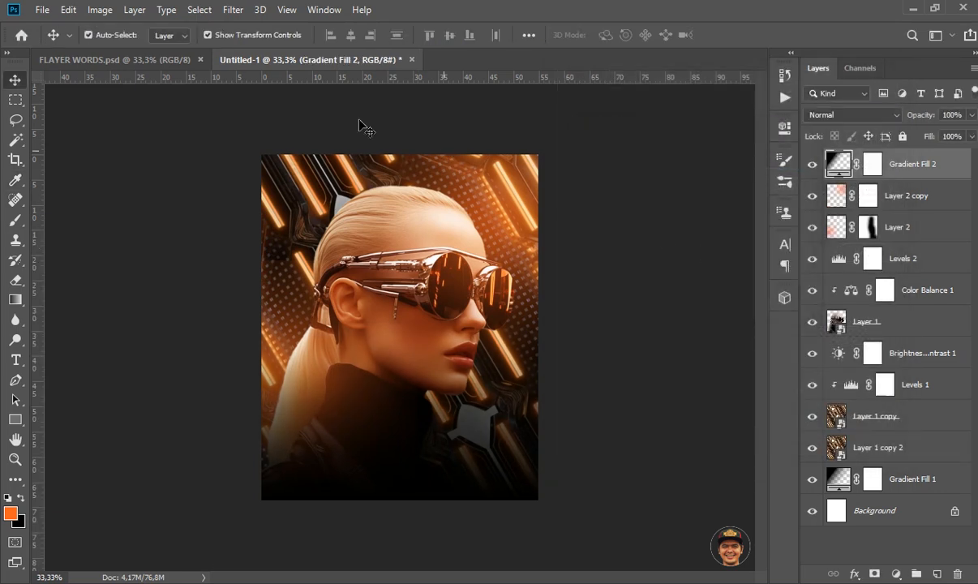
# Copy the CHILL OUT text group from FLAYER WORDS.psd into the Untitled-1 poster.
pyautogui.click(139, 55)
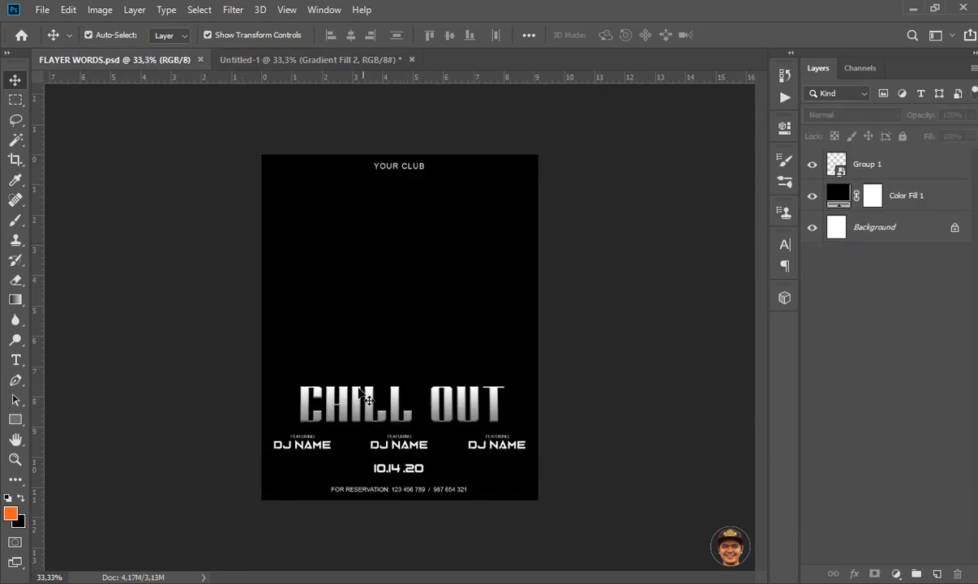
pyautogui.click(333, 376)
pyautogui.moveTo(341, 389); pyautogui.dragTo(429, 356)
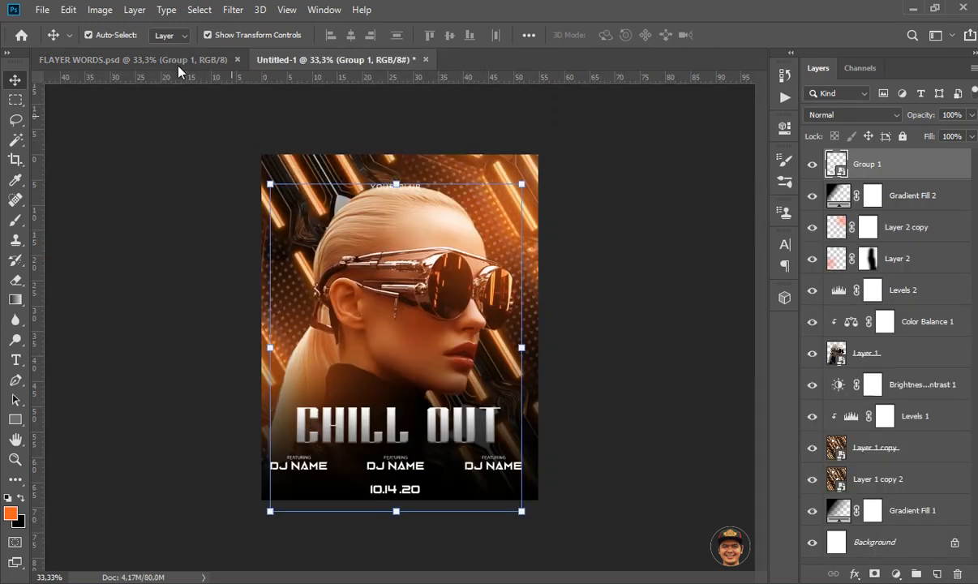
# Centre the text group horizontally and vertically on the whole canvas, and clear the selection.
pyautogui.click(199, 10)
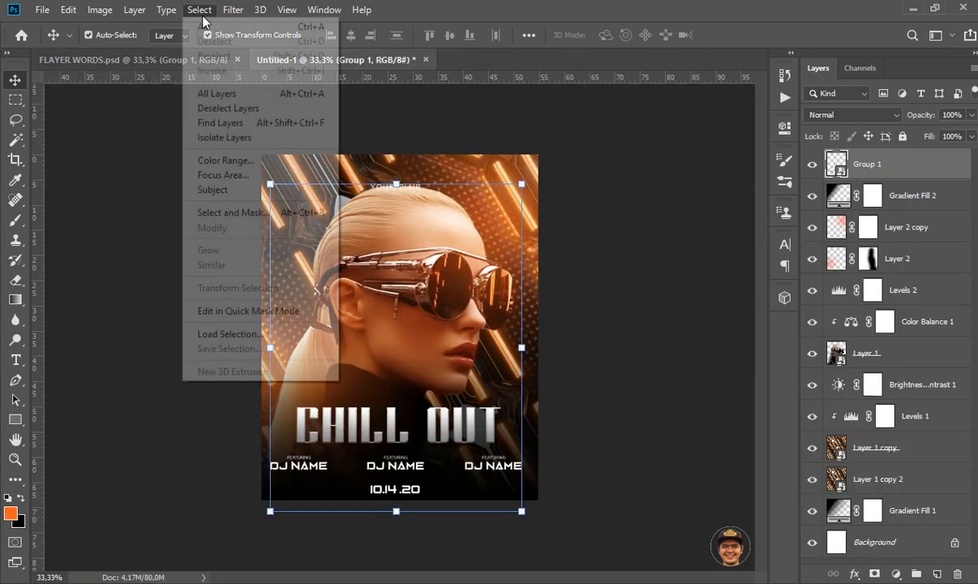
pyautogui.click(204, 26)
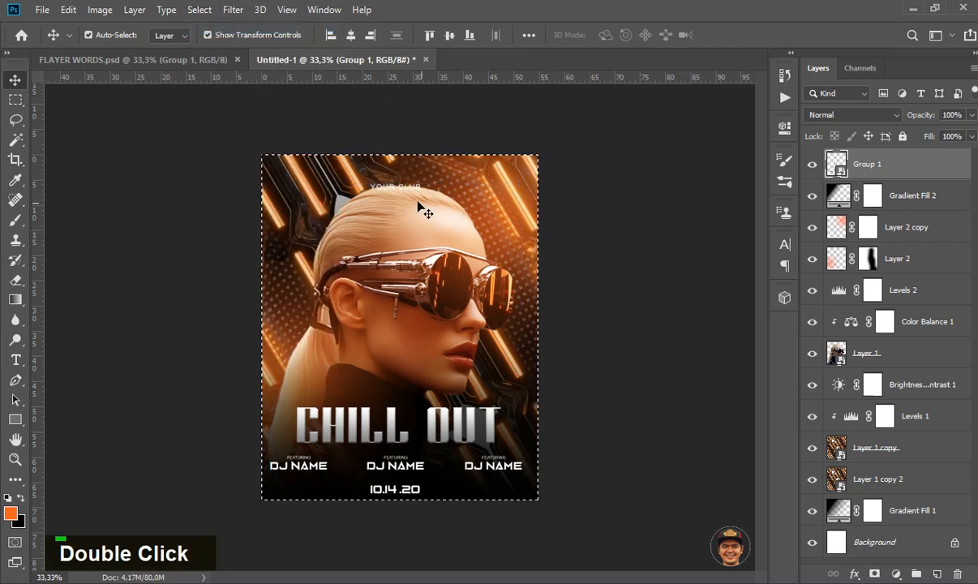
pyautogui.click(350, 34)
pyautogui.click(451, 38)
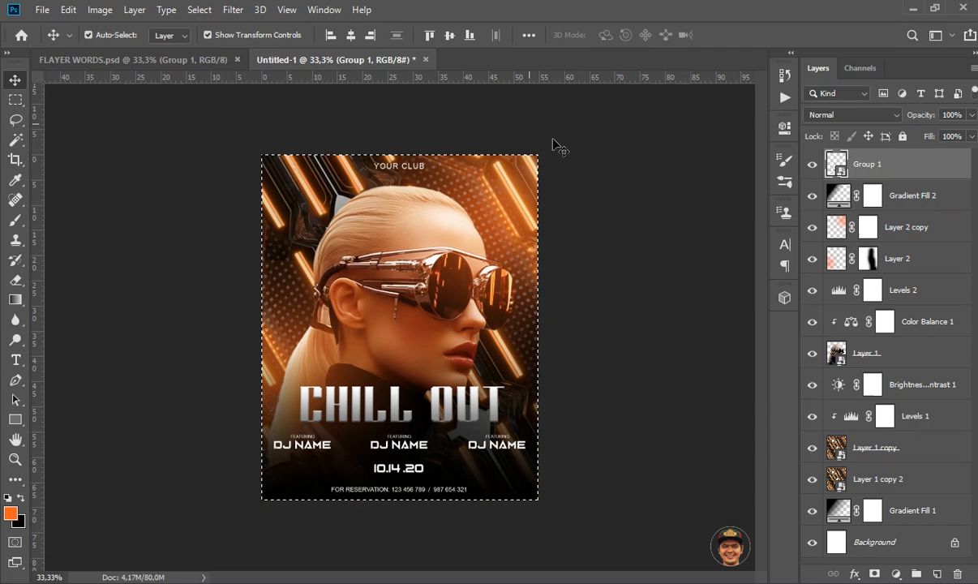
pyautogui.click(199, 10)
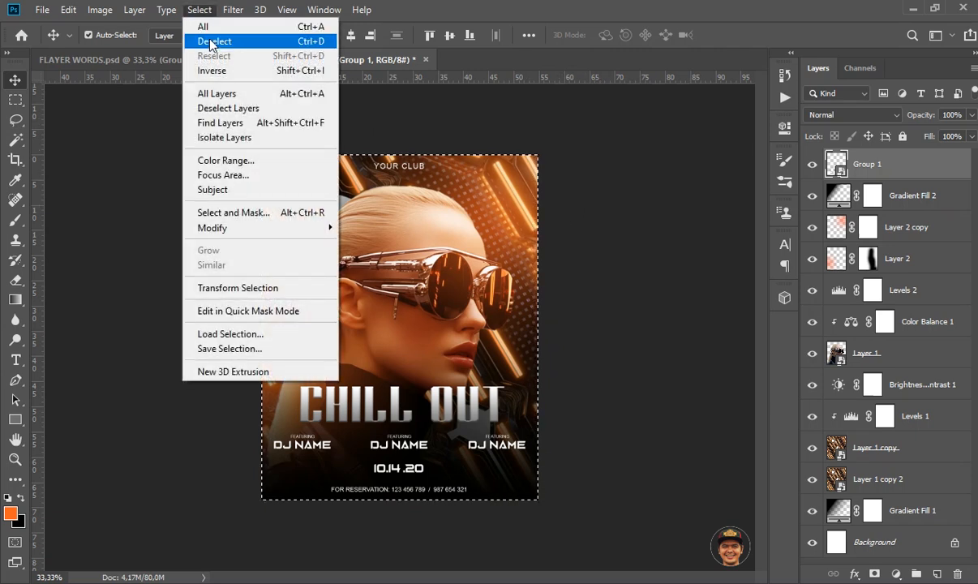
pyautogui.click(217, 35)
pyautogui.click(621, 367)
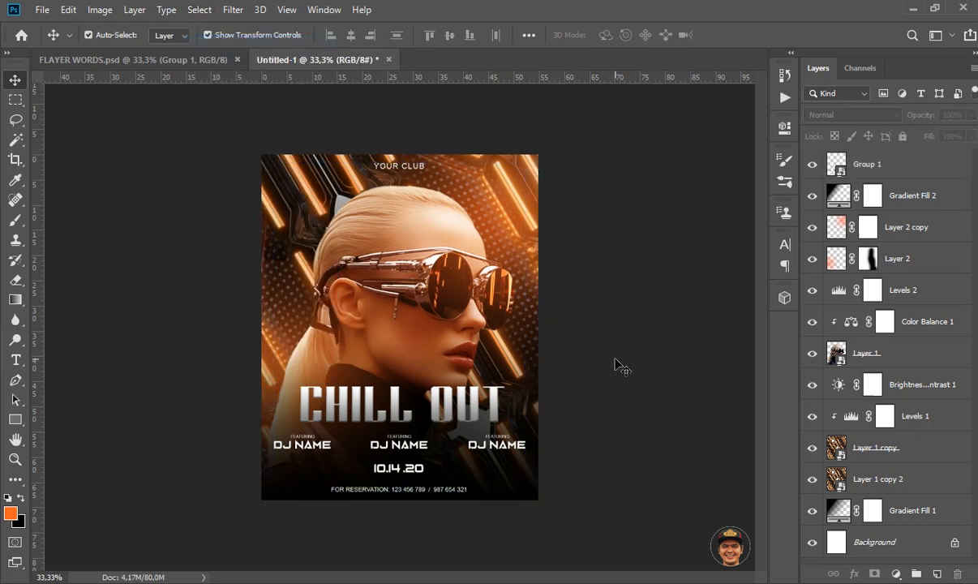
# Nudge the text group slightly downward on the poster.
pyautogui.click(486, 411)
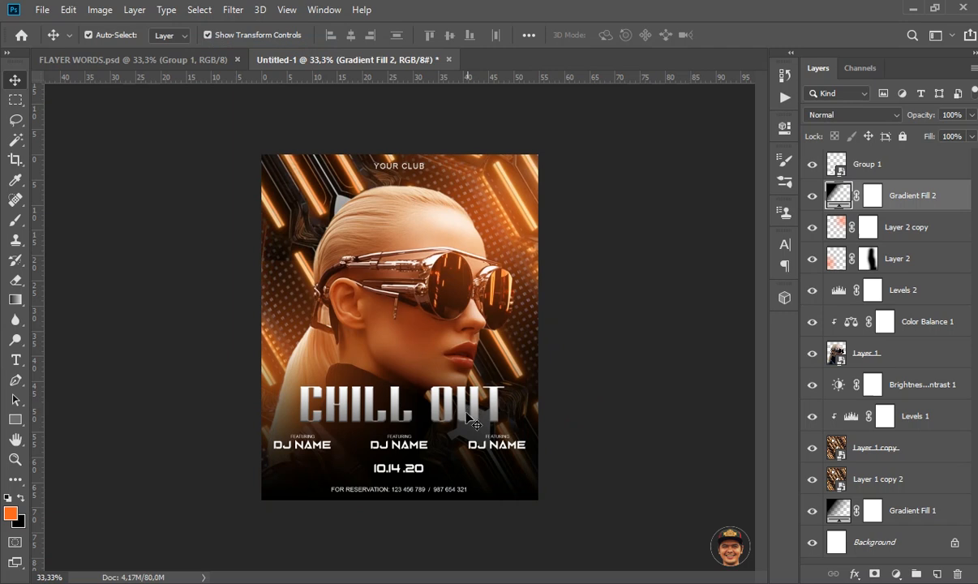
pyautogui.doubleClick(464, 416)
pyautogui.press('Down')
pyautogui.press('Down')
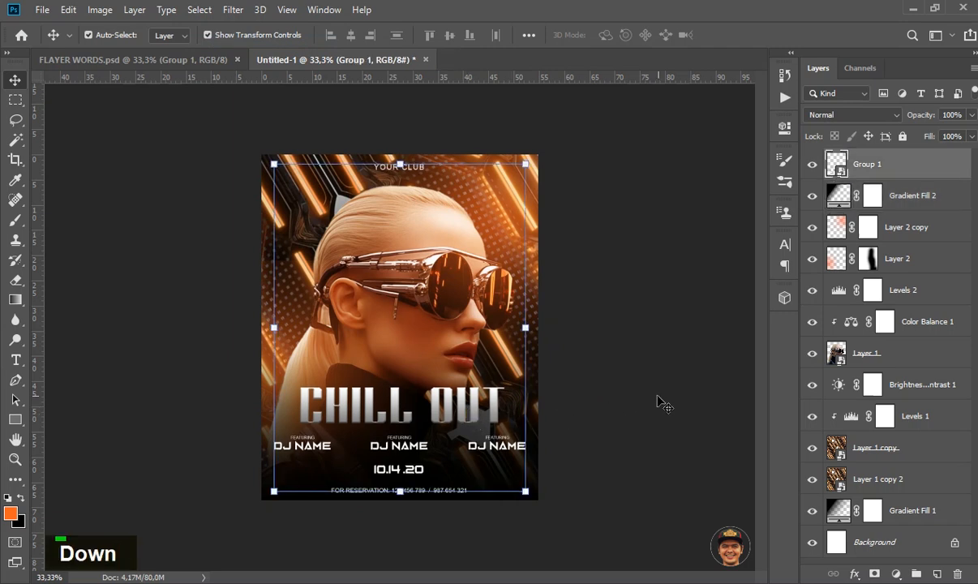
pyautogui.press('Up')
pyautogui.click(658, 396)
# Nudge the woman's layer, Layer 1, upward so her face sits higher above the CHILL OUT title.
pyautogui.click(431, 296)
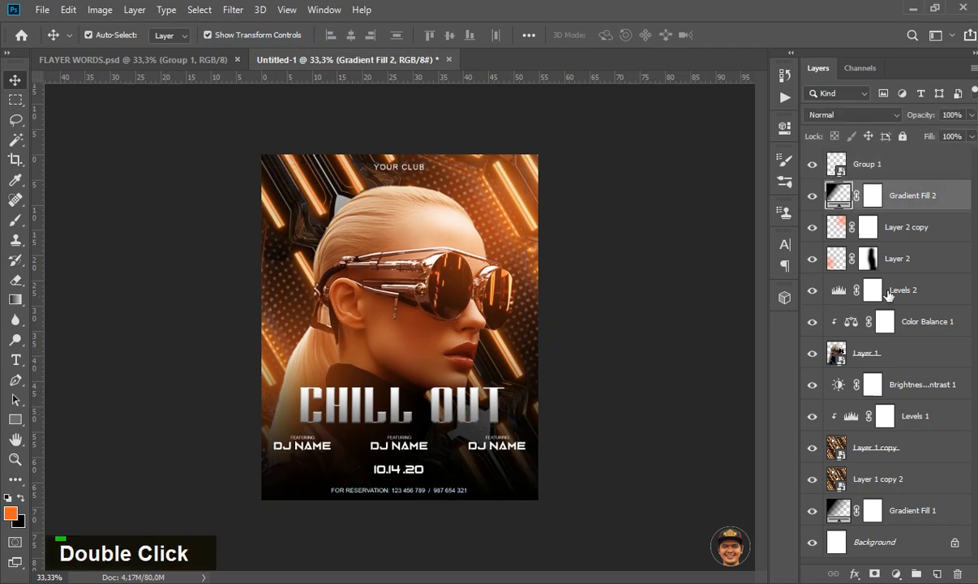
pyautogui.click(901, 357)
pyautogui.press('Up')
pyautogui.press('Up')
pyautogui.press('Up')
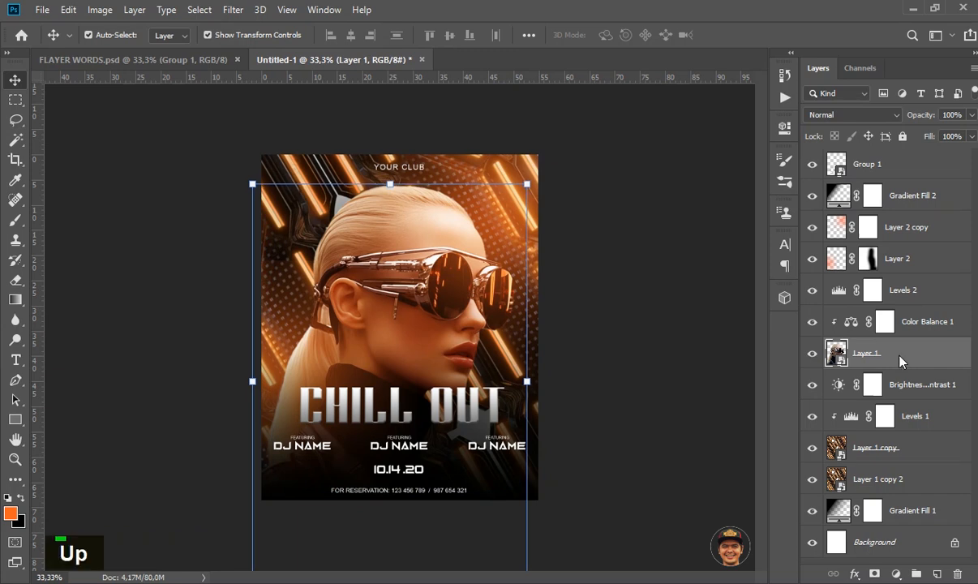
pyautogui.press('Up')
pyautogui.press('Up')
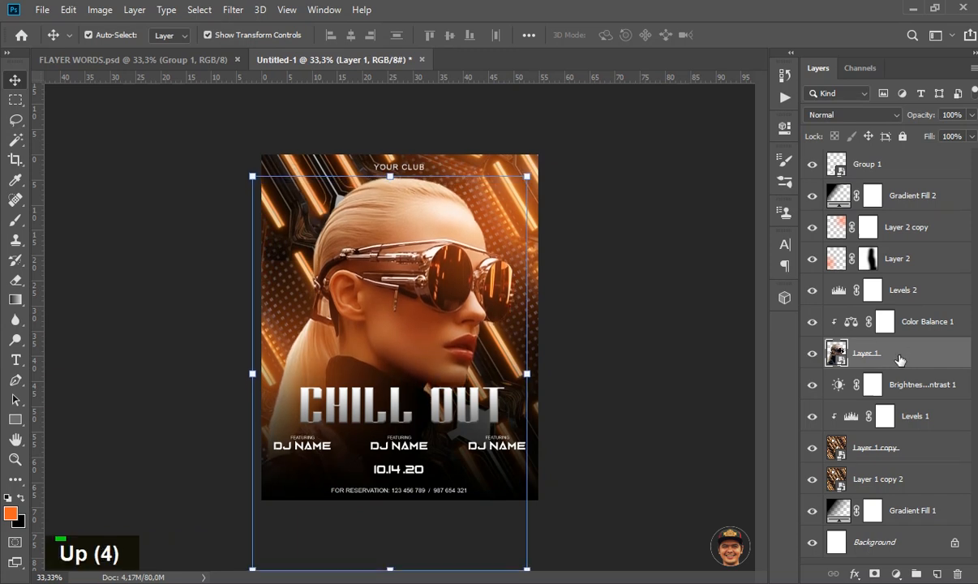
pyautogui.press('Down')
pyautogui.press('Down')
pyautogui.press('Down')
pyautogui.press('Up')
pyautogui.press('Up')
pyautogui.click(655, 351)
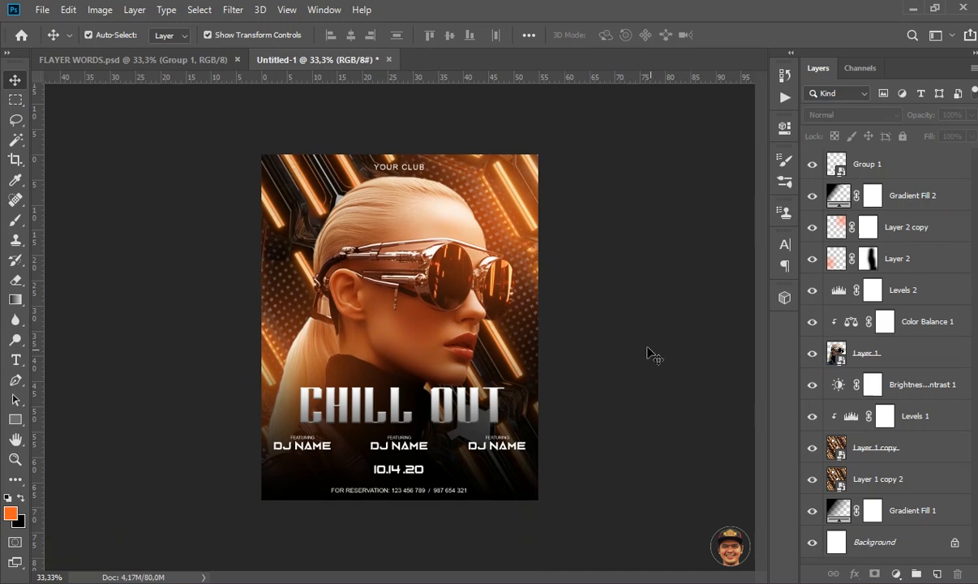
pyautogui.hotkey('ctrl', '0')
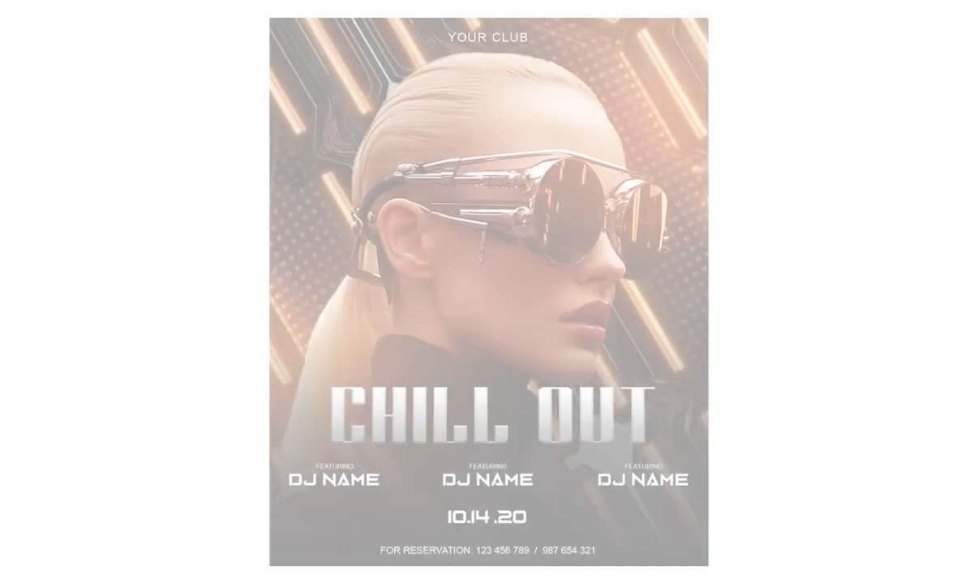